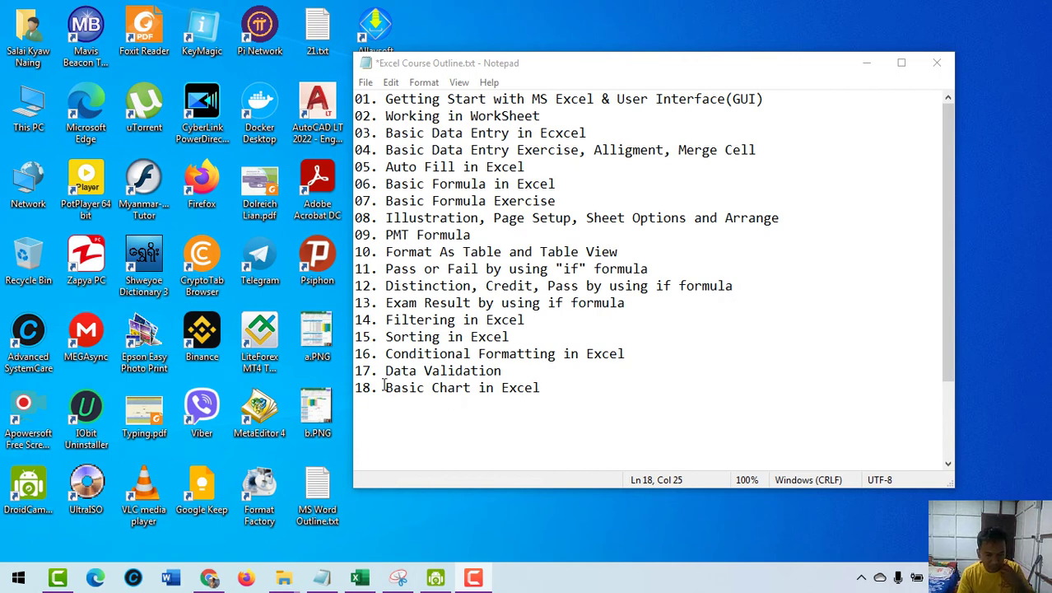
Highlight the 'Basic Chart' topic name on line 18 of the Notepad course outline.
{"action": "left_click_drag", "start_coordinate": [480, 388], "coordinate": [569, 382]}
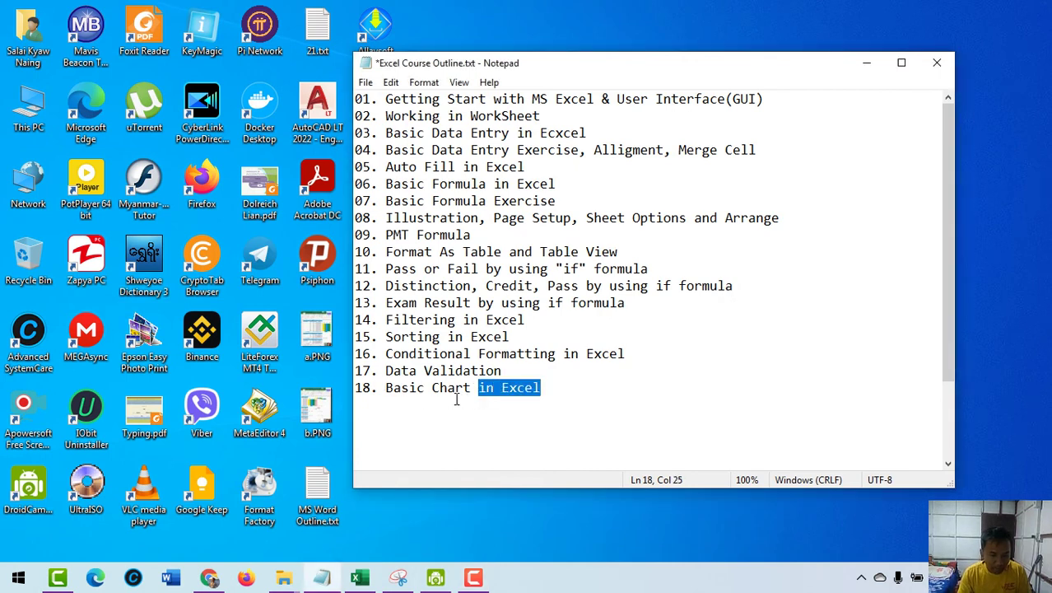
{"action": "left_click_drag", "start_coordinate": [473, 389], "coordinate": [387, 389]}
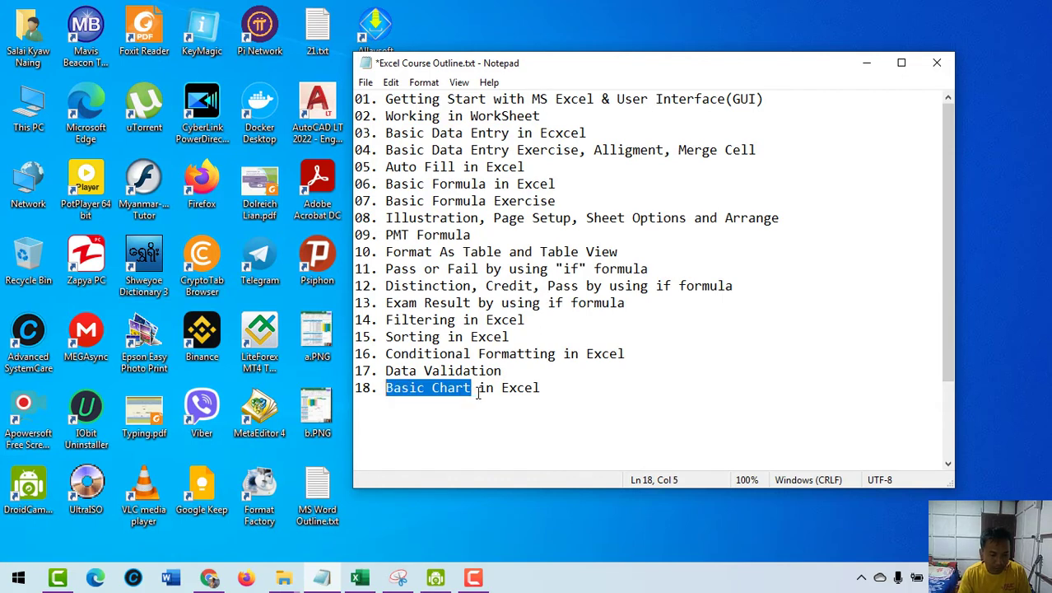
{"action": "left_click_drag", "start_coordinate": [473, 389], "coordinate": [386, 389]}
Copy the headers and first seven students' marks (H4:O11) from the Exam Pass or Fail sheet.
{"action": "left_click", "coordinate": [359, 577]}
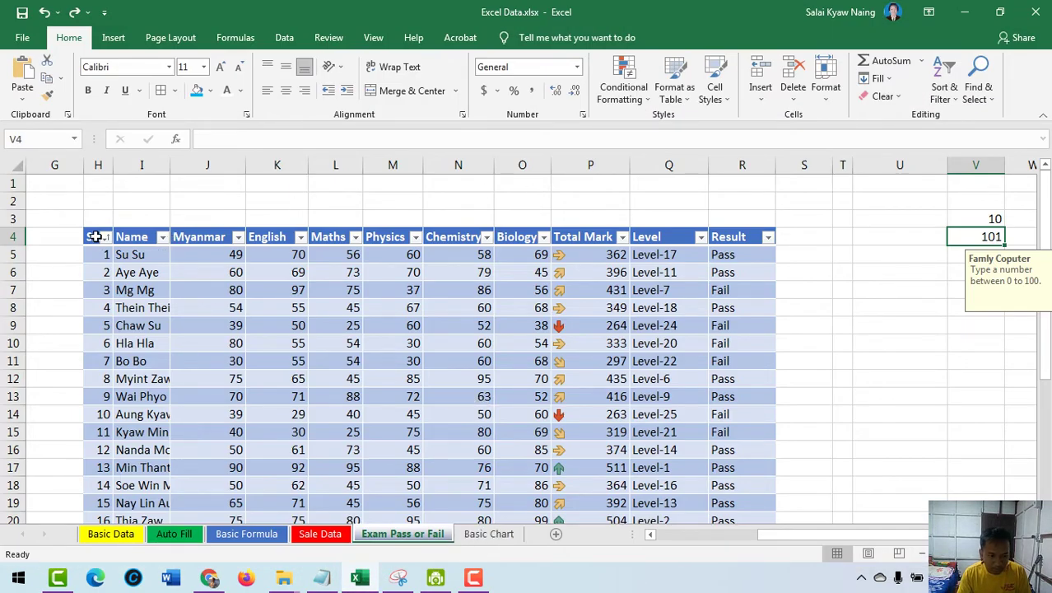
{"action": "mouse_move", "coordinate": [93, 238]}
{"action": "left_mouse_down"}
{"action": "mouse_move", "coordinate": [523, 324]}
{"action": "mouse_move", "coordinate": [524, 415]}
{"action": "left_mouse_up"}
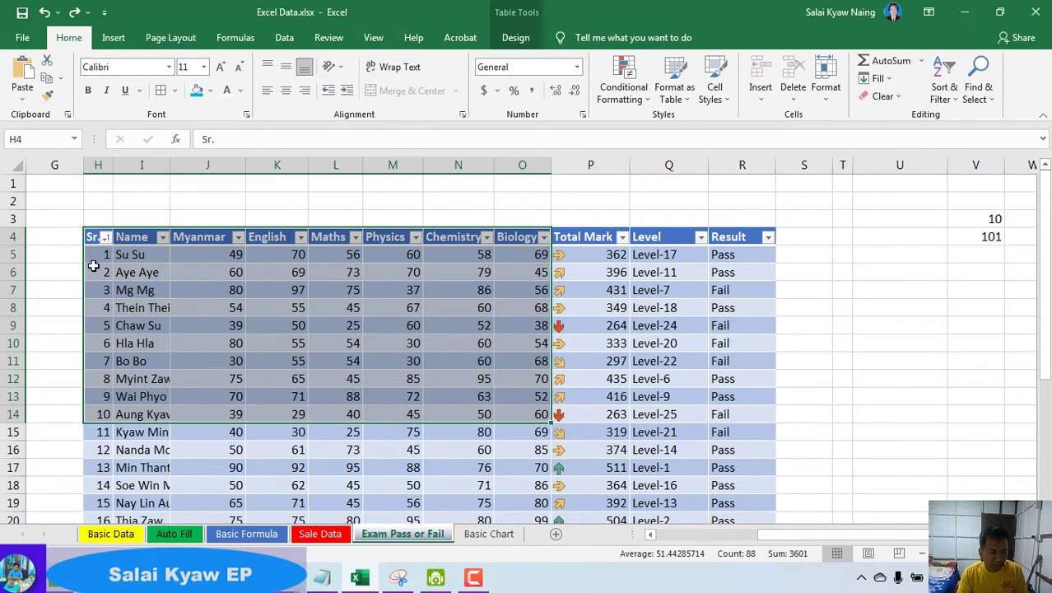
{"action": "left_click", "coordinate": [163, 304]}
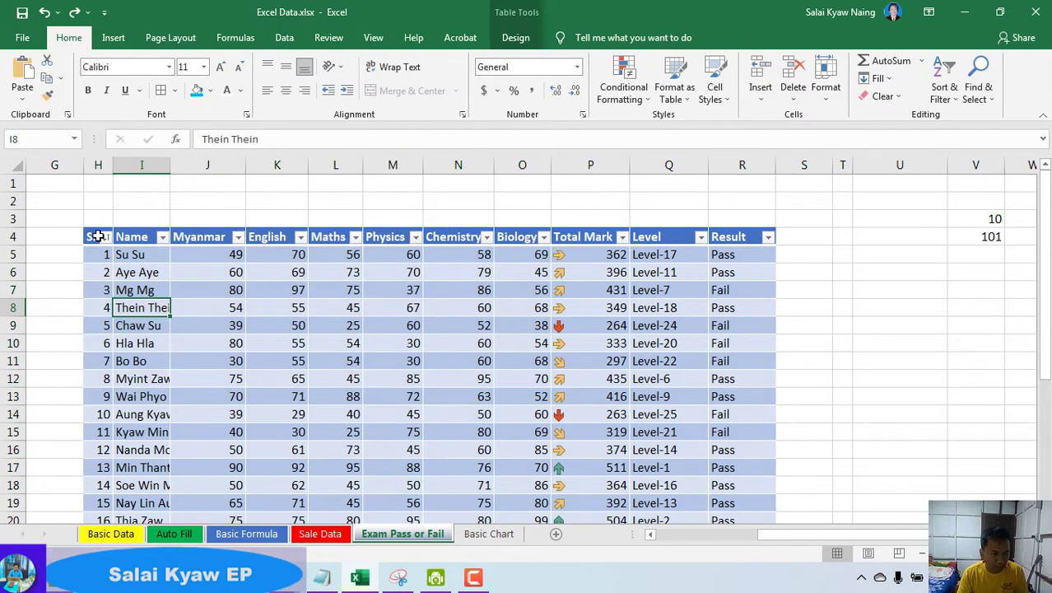
{"action": "left_click_drag", "start_coordinate": [85, 237], "coordinate": [519, 354]}
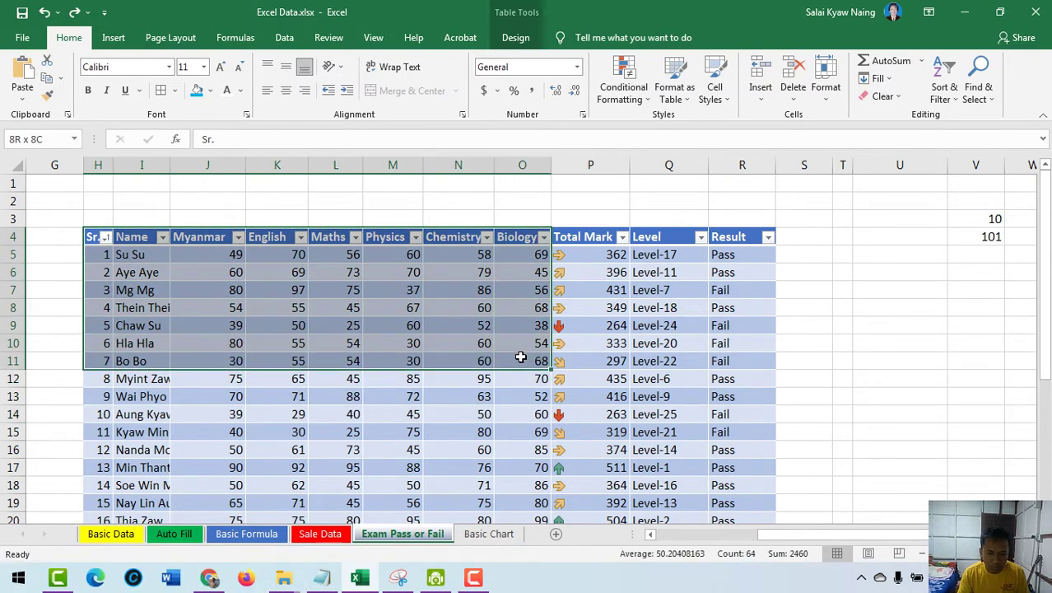
{"action": "key", "text": "ctrl+c"}
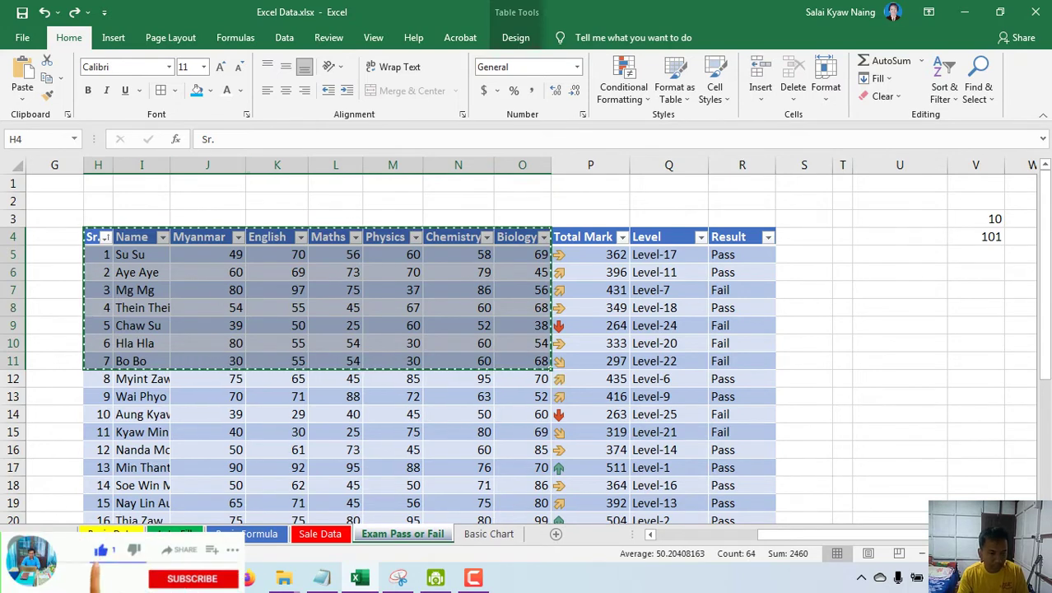
Paste the marks at B2 of the Basic Chart sheet and auto-fit the Sr. column.
{"action": "left_click", "coordinate": [486, 534]}
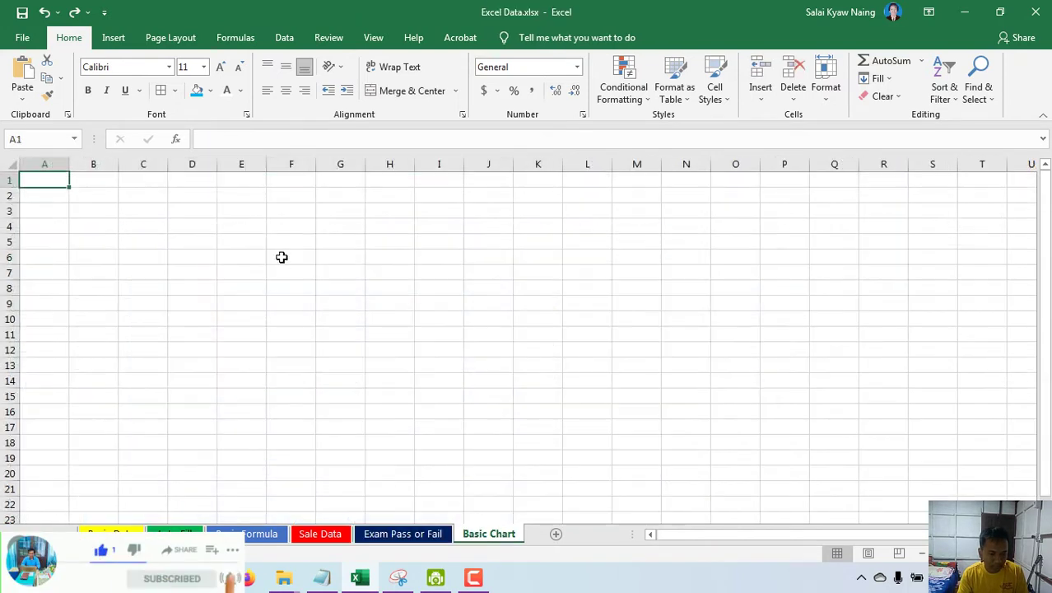
{"action": "left_click", "coordinate": [96, 199]}
{"action": "key", "text": "ctrl+v"}
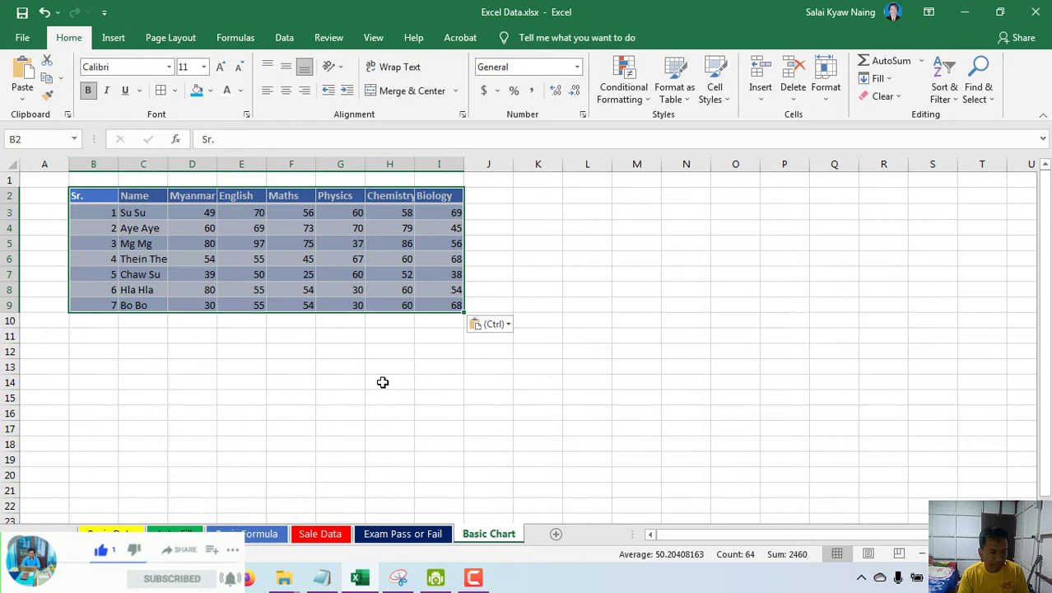
{"action": "left_click", "coordinate": [383, 382]}
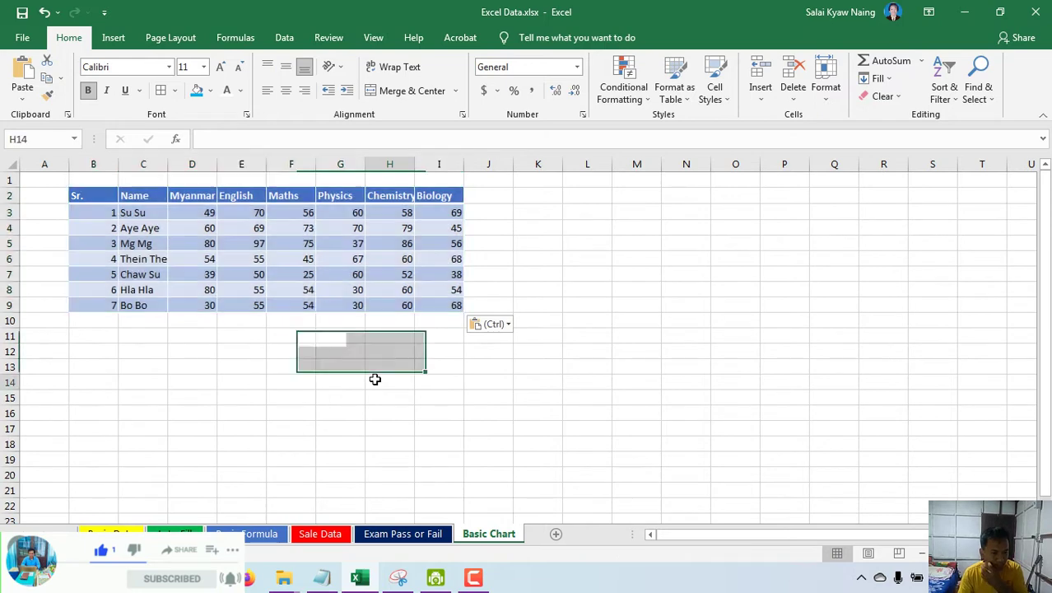
{"action": "double_click", "coordinate": [120, 163]}
{"action": "left_click", "coordinate": [302, 247]}
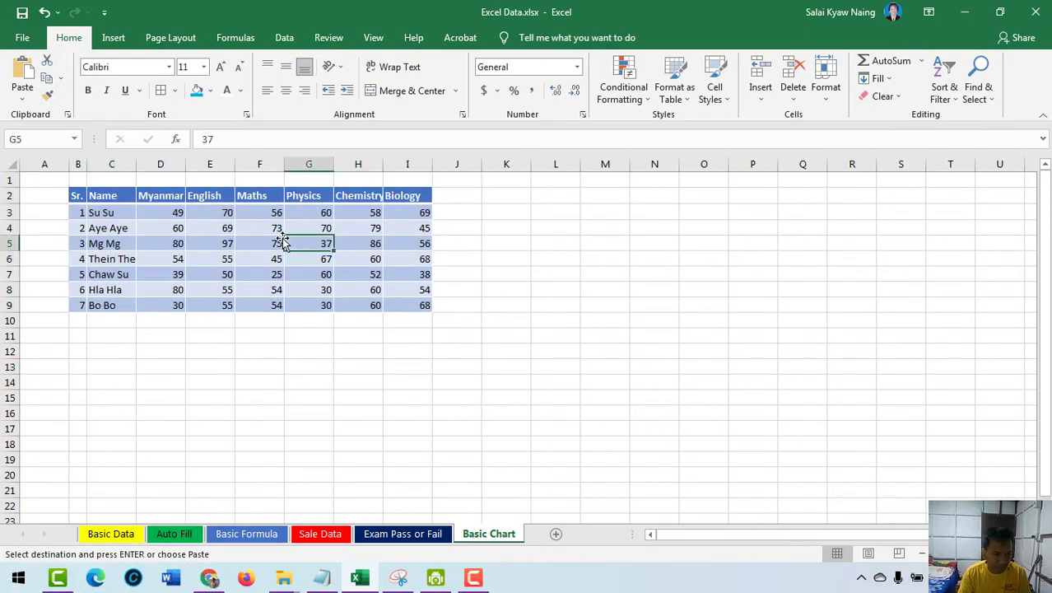
{"action": "left_click", "coordinate": [212, 198]}
{"action": "left_click", "coordinate": [118, 256]}
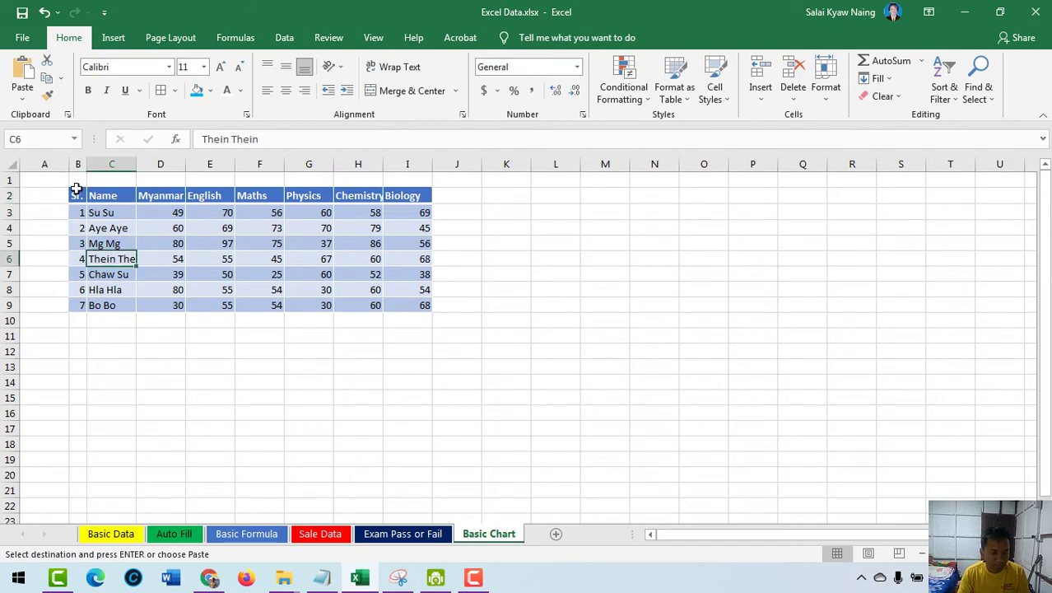
{"action": "mouse_move", "coordinate": [76, 196]}
{"action": "left_mouse_down"}
{"action": "mouse_move", "coordinate": [435, 294]}
{"action": "mouse_move", "coordinate": [430, 305]}
{"action": "left_mouse_up"}
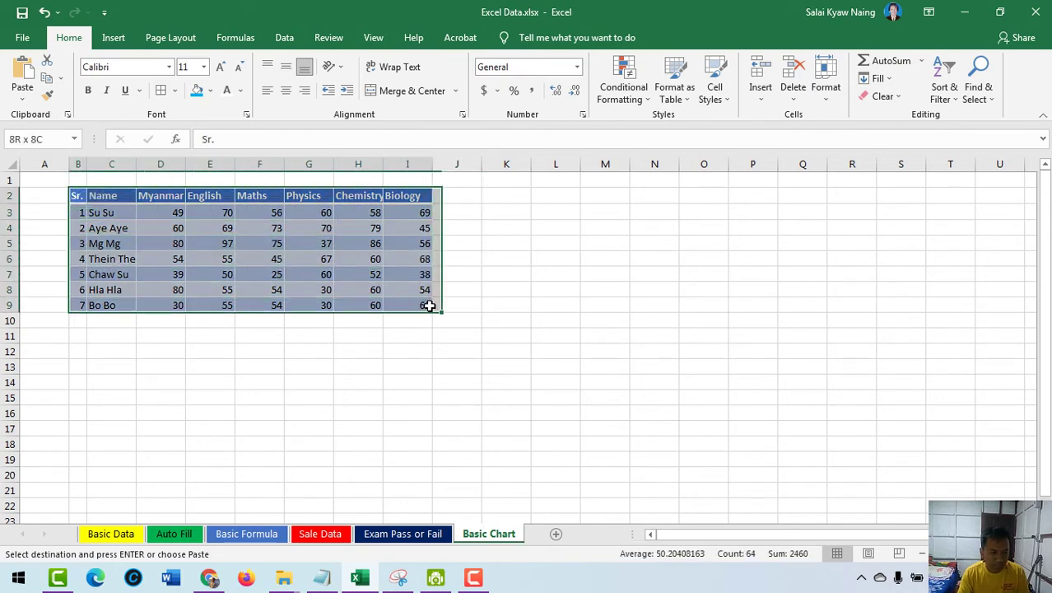
{"action": "left_click", "coordinate": [160, 179]}
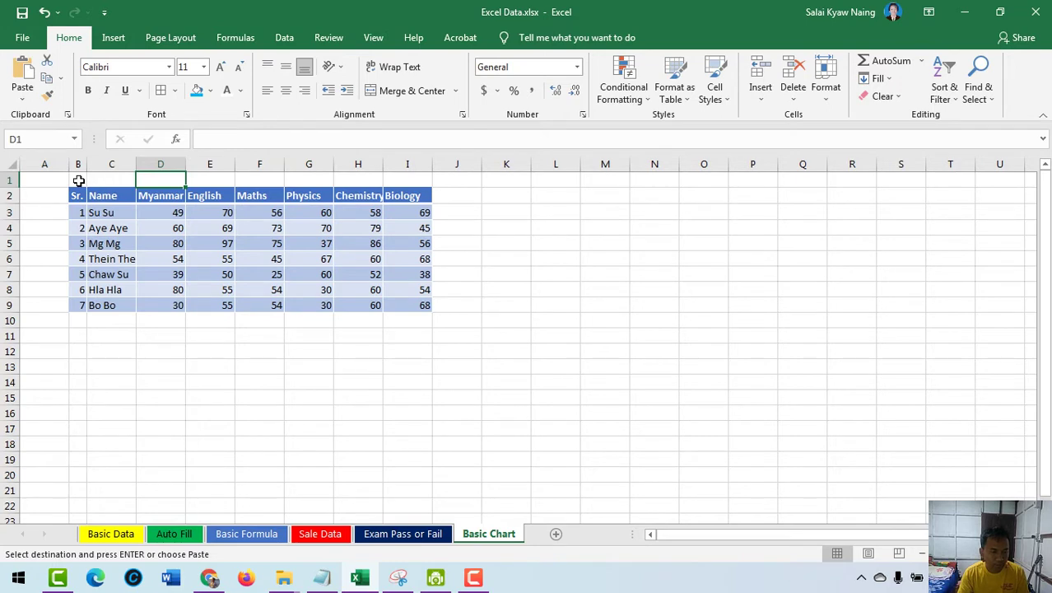
Enter the title 'Student Mark' in cell C1.
{"action": "left_click", "coordinate": [78, 180]}
{"action": "left_click", "coordinate": [105, 181]}
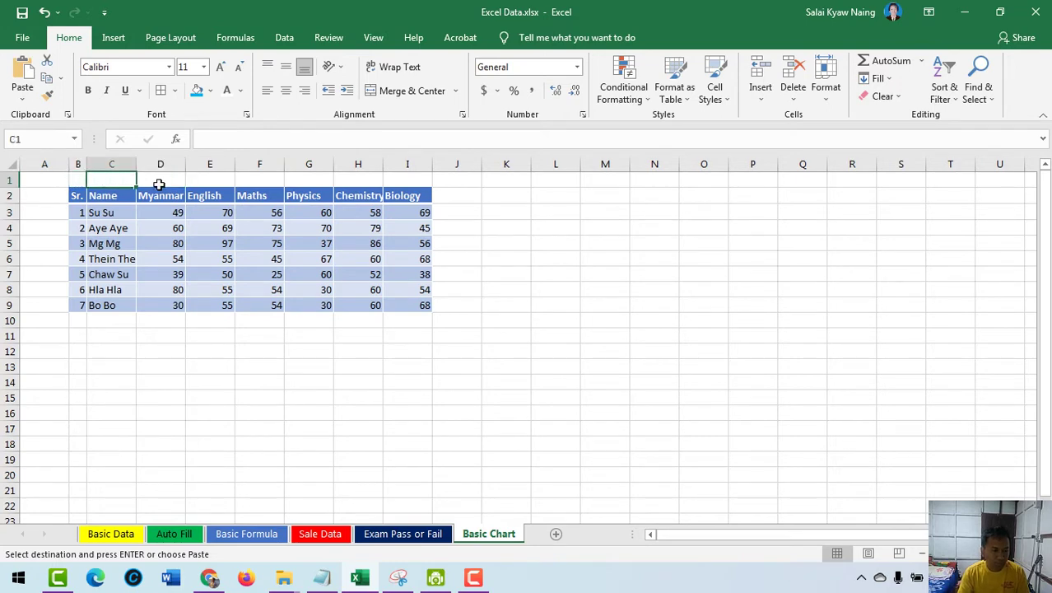
{"action": "type", "text": "Su Su"}
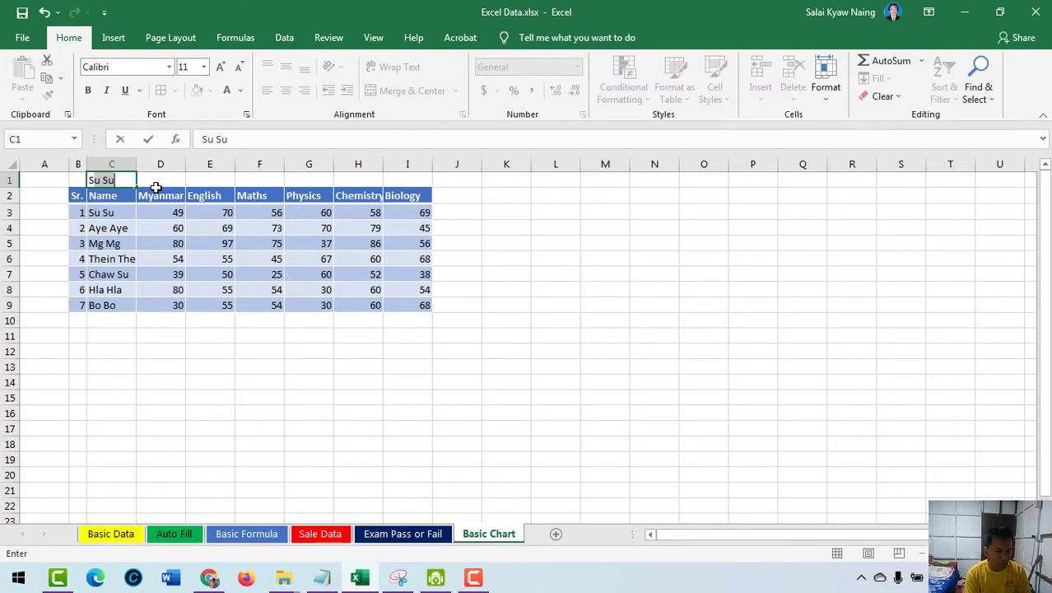
{"action": "key", "text": "BackSpace"}
{"action": "key", "text": "BackSpace"}
{"action": "key", "text": "BackSpace"}
{"action": "type", "text": "tudent"}
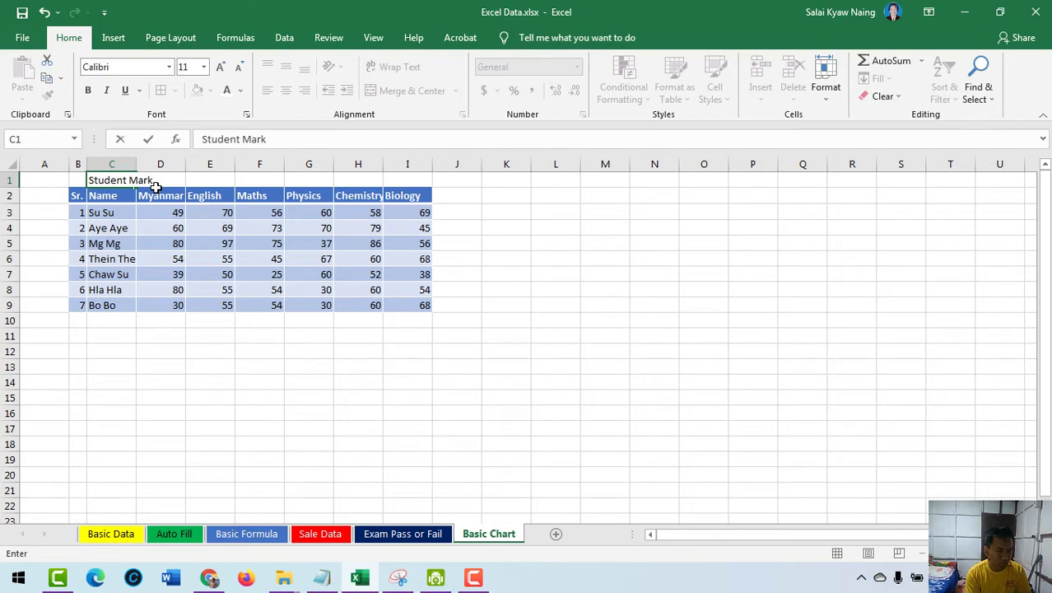
{"action": "key", "text": "Return"}
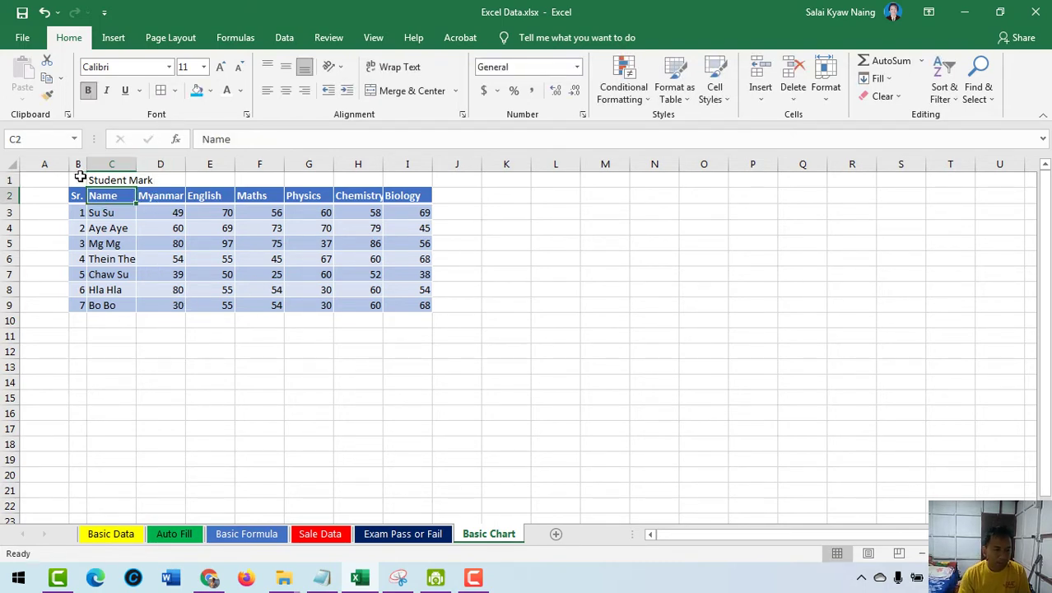
Open the Format Cells alignment options for B1:I1 and cancel without changes.
{"action": "left_click_drag", "start_coordinate": [79, 177], "coordinate": [404, 141]}
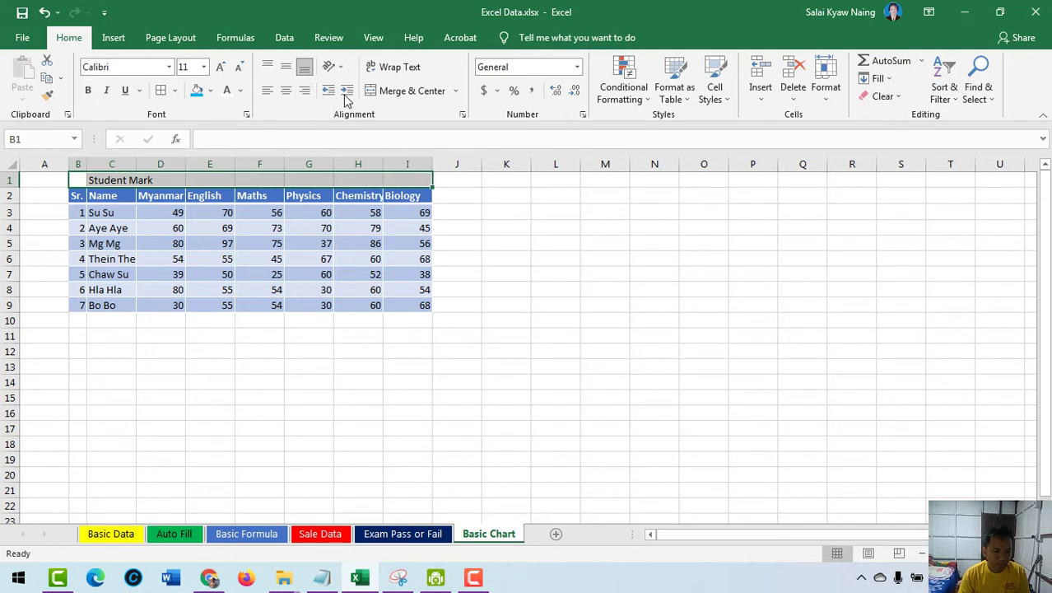
{"action": "left_click", "coordinate": [463, 114]}
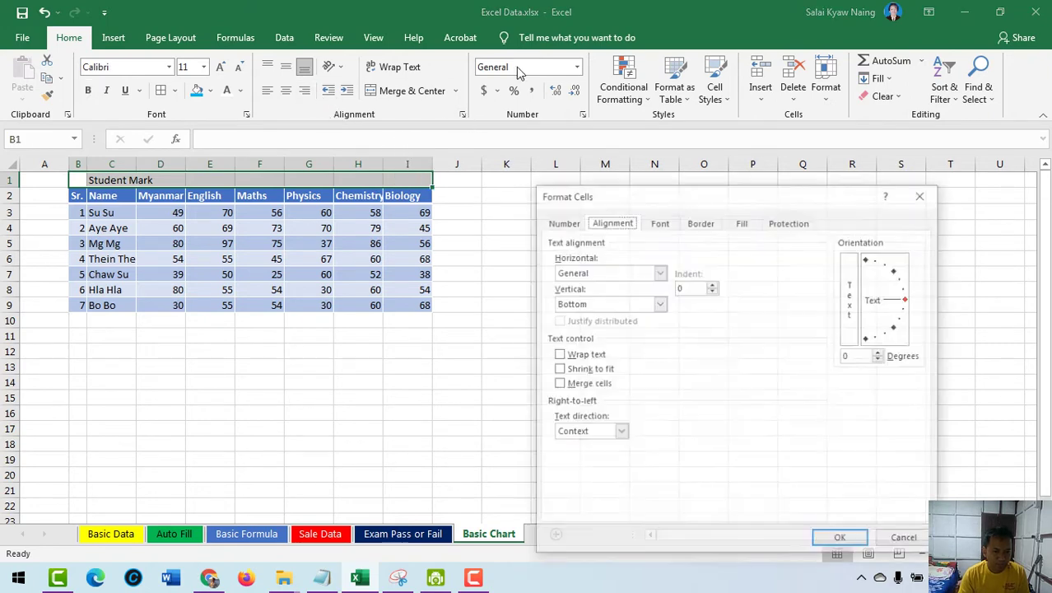
{"action": "left_click", "coordinate": [660, 304]}
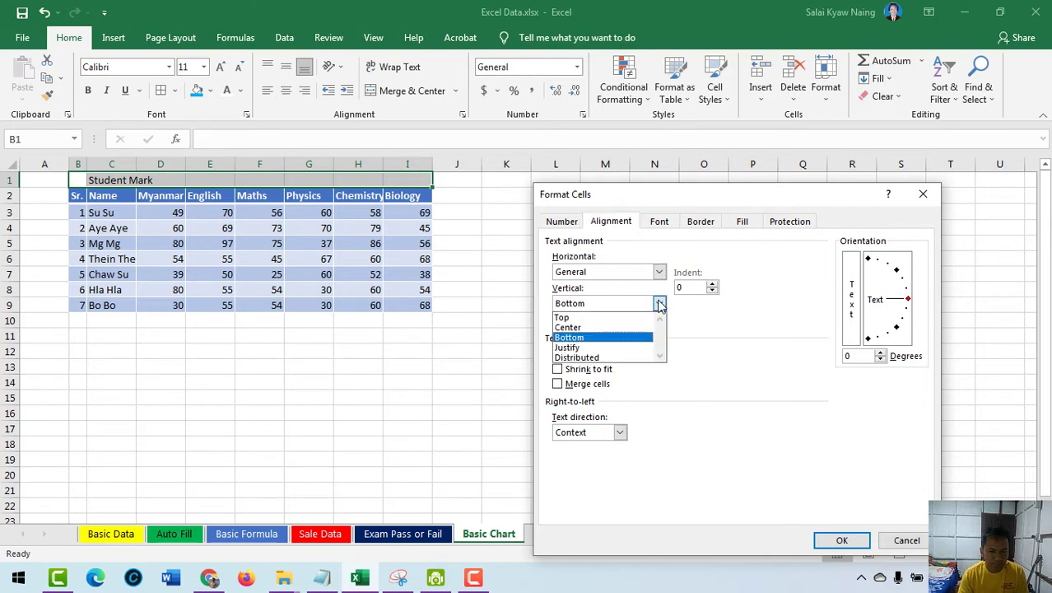
{"action": "left_click", "coordinate": [727, 390]}
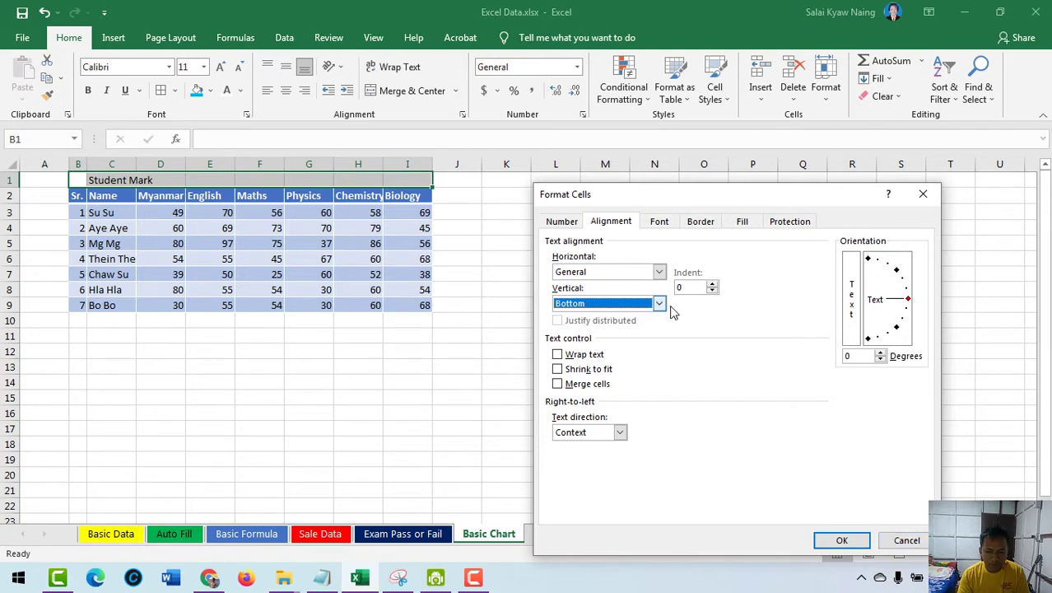
{"action": "left_click", "coordinate": [906, 540]}
{"action": "left_click", "coordinate": [270, 244]}
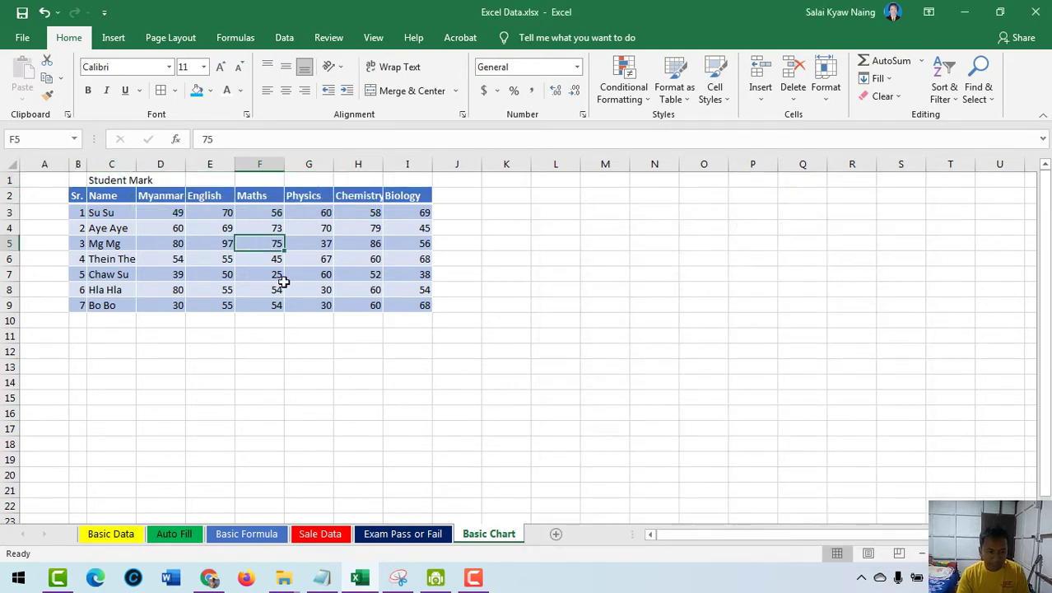
Merge and centre B1:I1 so 'Student Mark' spans the table width.
{"action": "left_click_drag", "start_coordinate": [124, 159], "coordinate": [93, 196]}
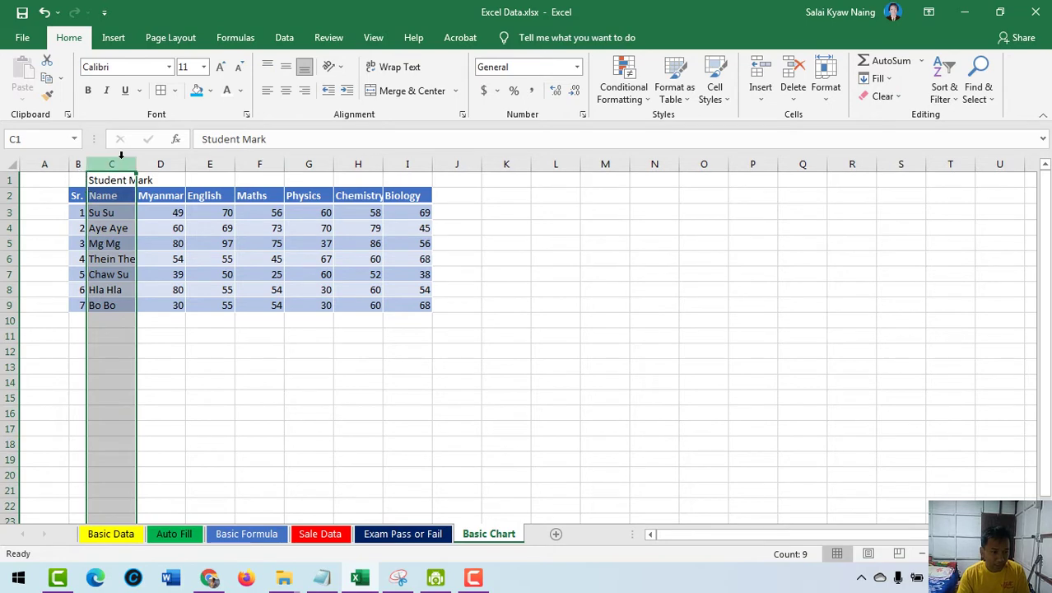
{"action": "left_click", "coordinate": [161, 164]}
{"action": "left_click", "coordinate": [210, 163]}
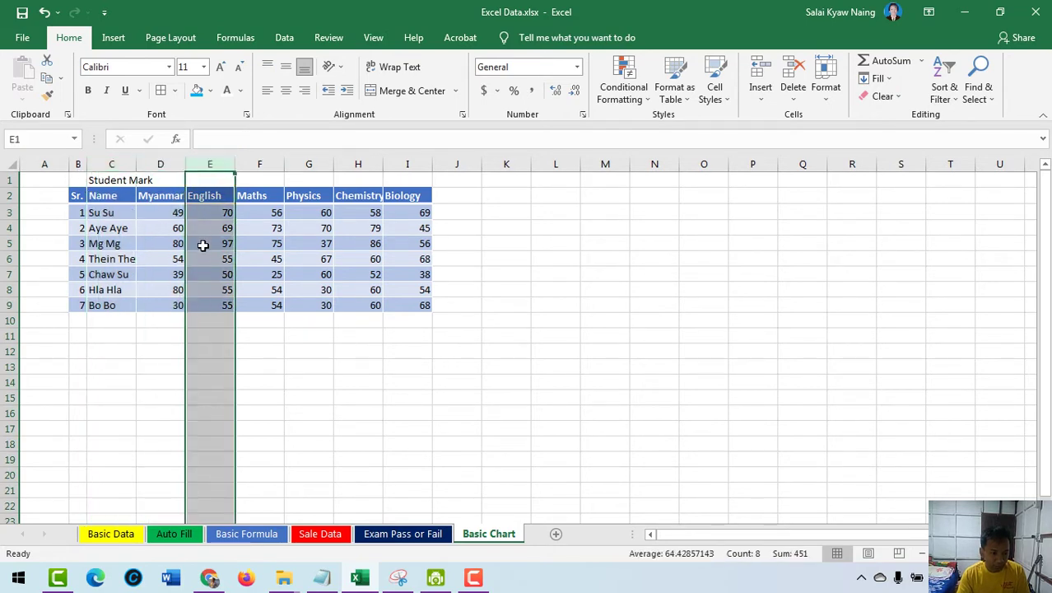
{"action": "left_click", "coordinate": [210, 243]}
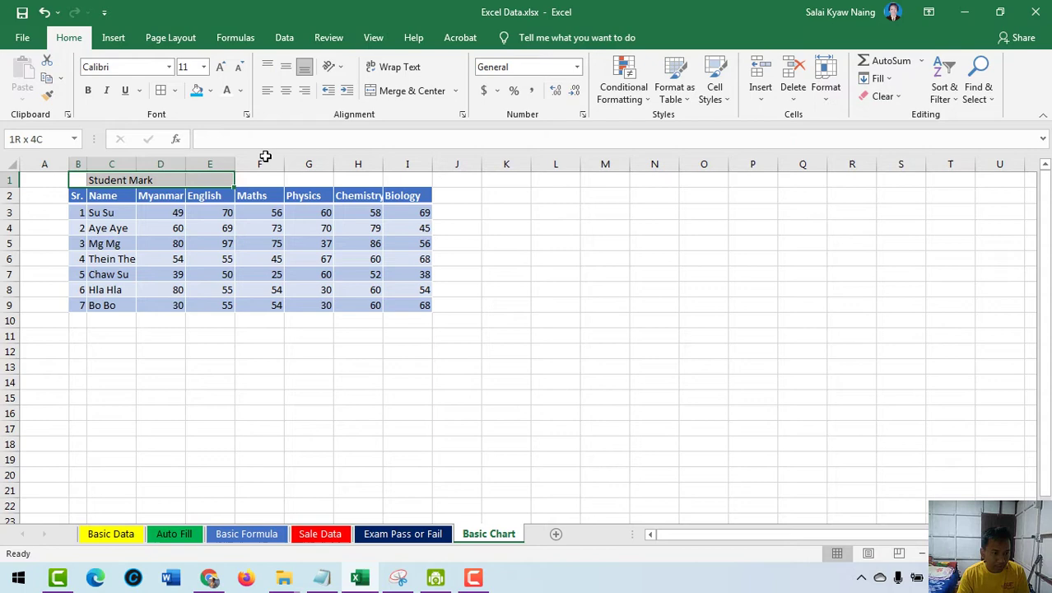
{"action": "left_click_drag", "start_coordinate": [80, 180], "coordinate": [402, 152]}
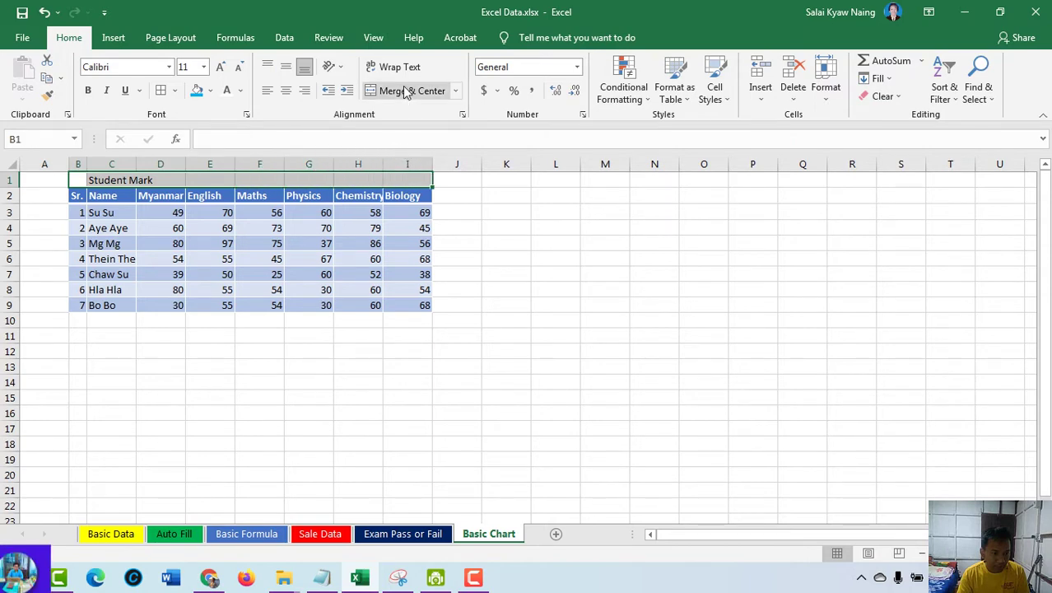
{"action": "left_click", "coordinate": [407, 91]}
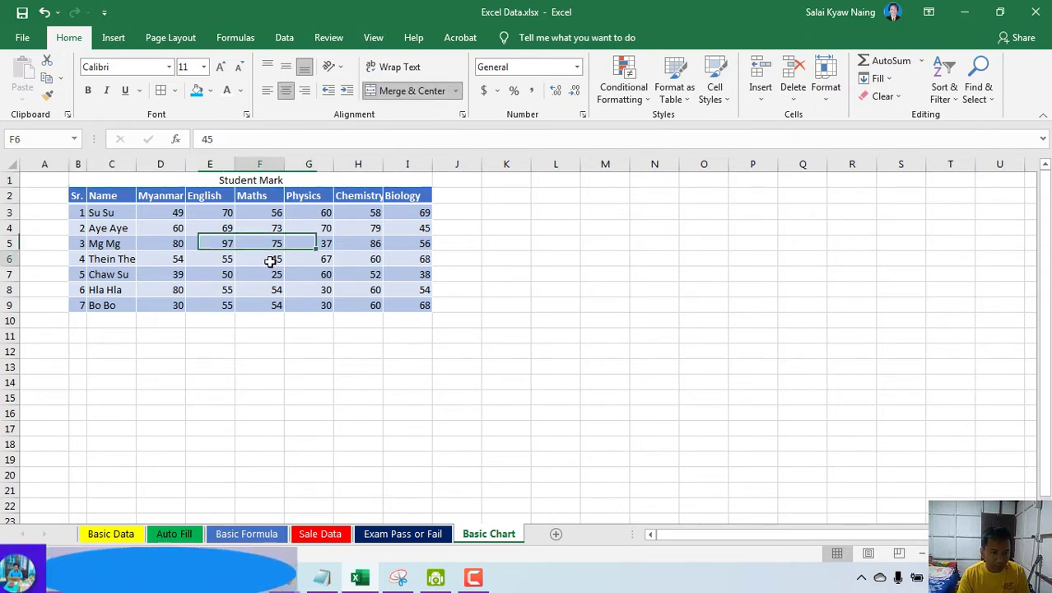
{"action": "left_click", "coordinate": [112, 164]}
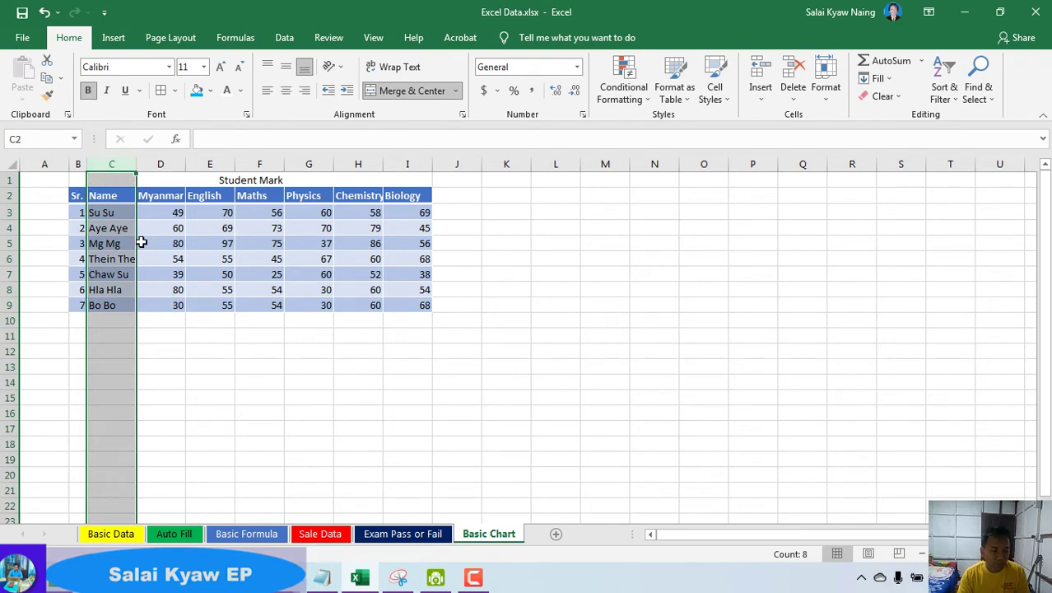
Undo the merge and set B1:I1 horizontal alignment to Center Across Selection.
{"action": "left_click", "coordinate": [113, 178]}
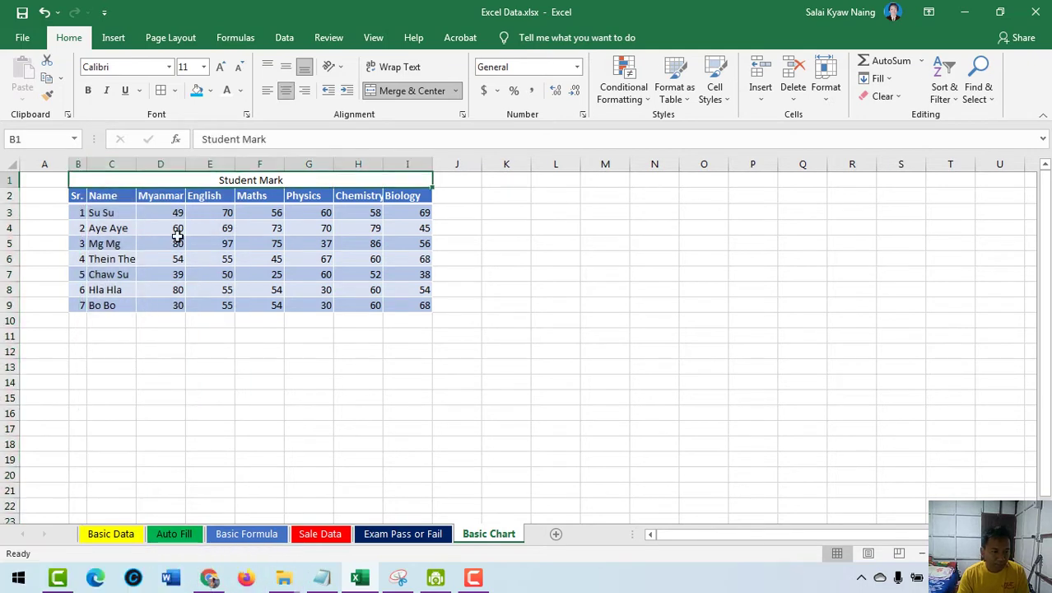
{"action": "key", "text": "ctrl+z"}
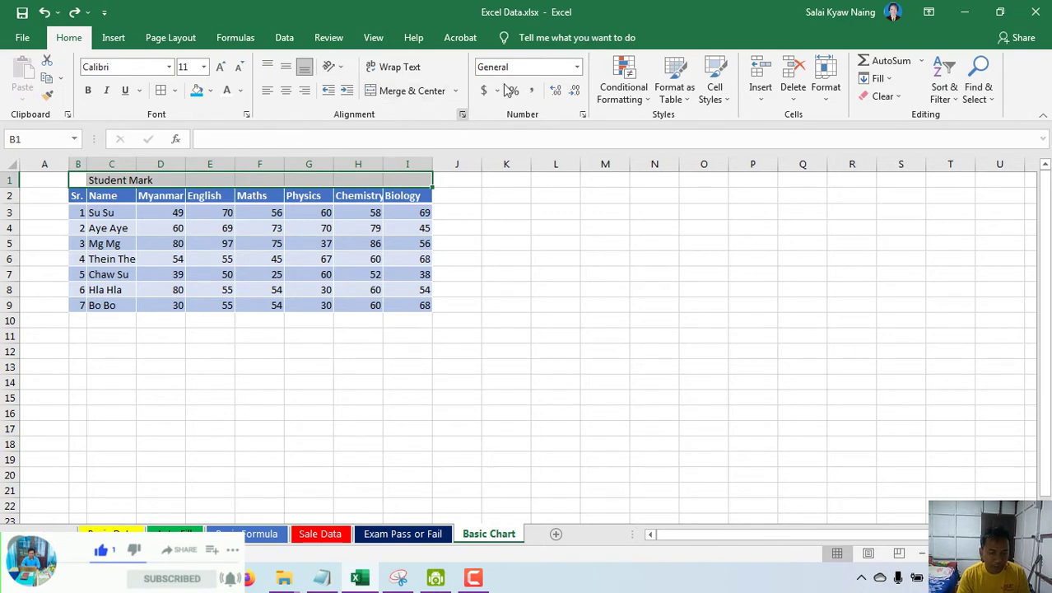
{"action": "left_click", "coordinate": [463, 115]}
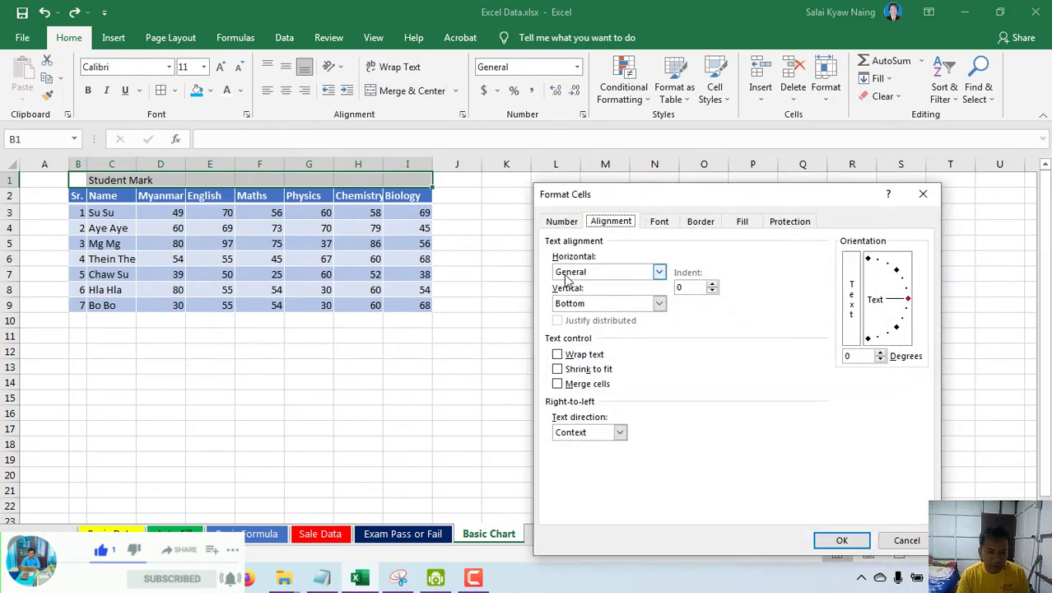
{"action": "left_click", "coordinate": [660, 271]}
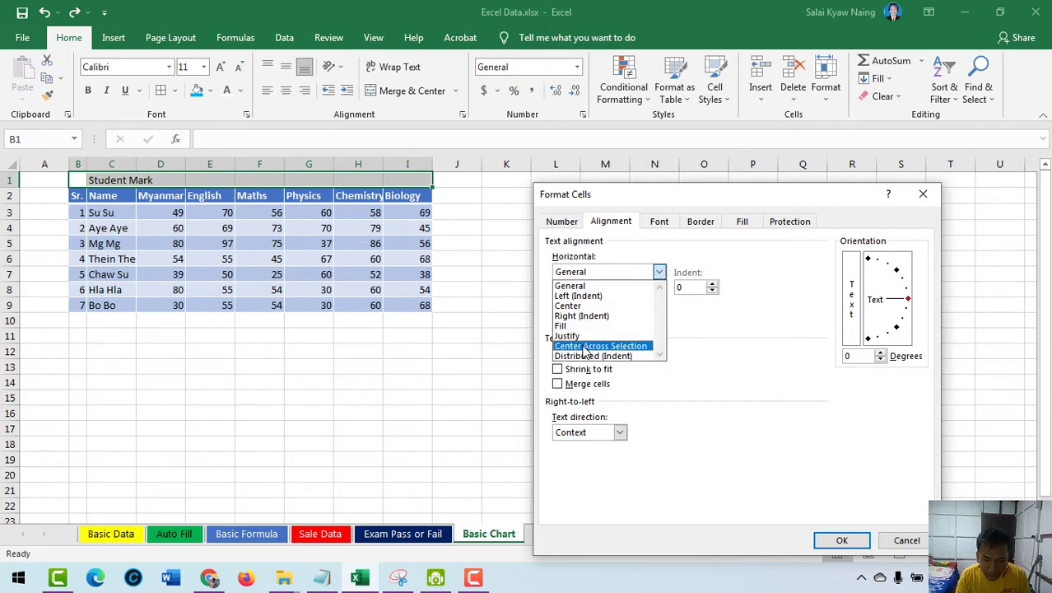
{"action": "left_click", "coordinate": [585, 346]}
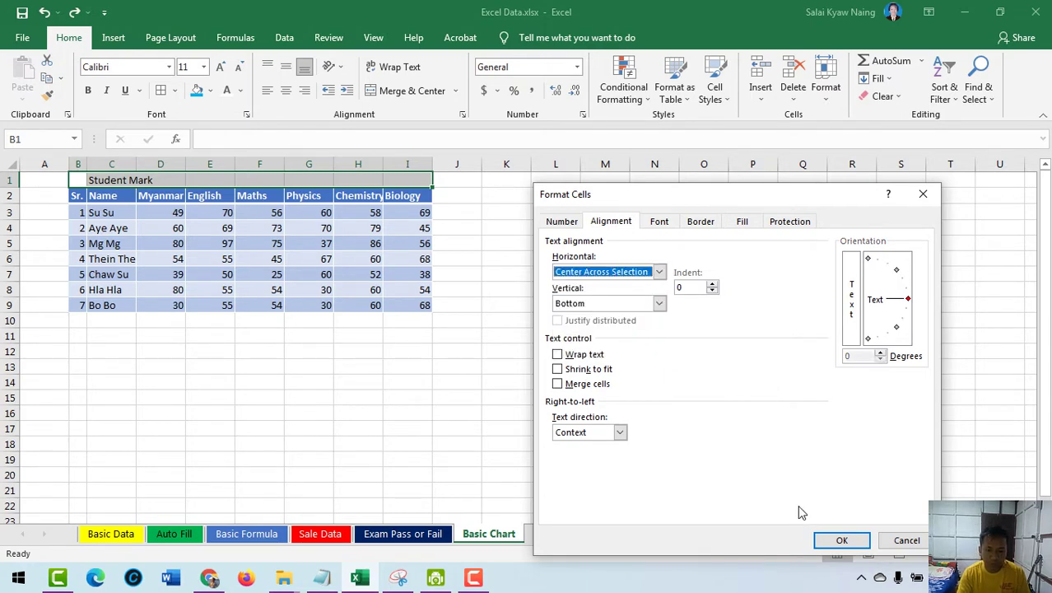
{"action": "left_click", "coordinate": [840, 539]}
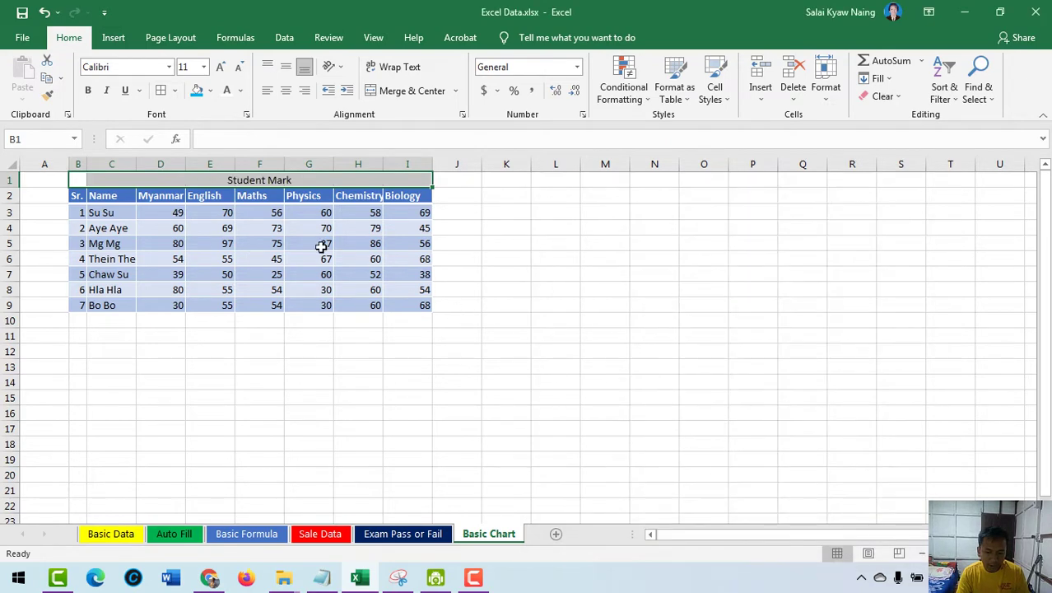
{"action": "left_click", "coordinate": [259, 229]}
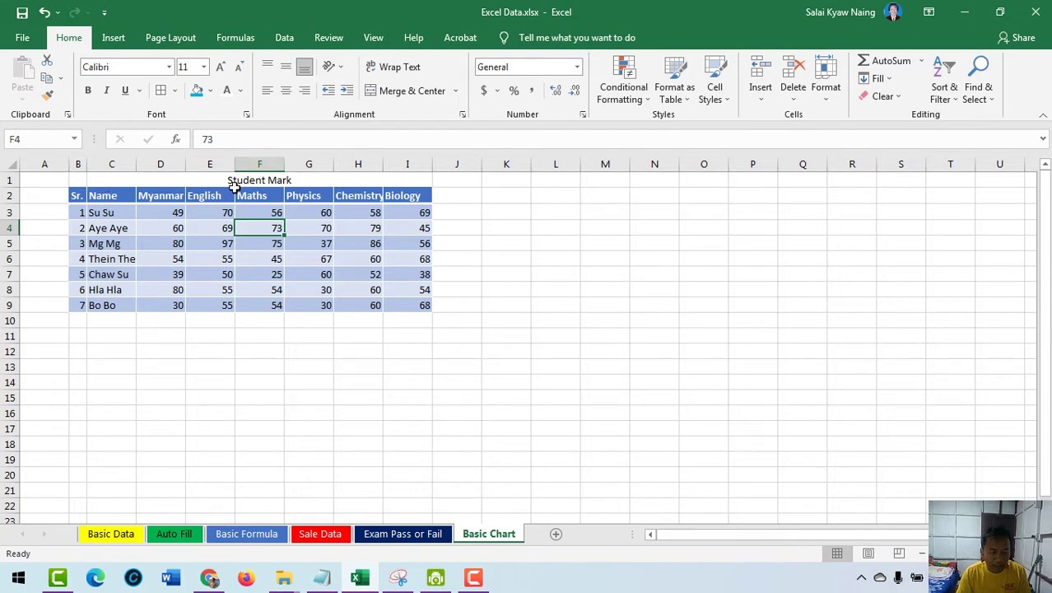
Confirm the title text sits only in C1, then reselect B1:I1.
{"action": "left_click", "coordinate": [121, 162]}
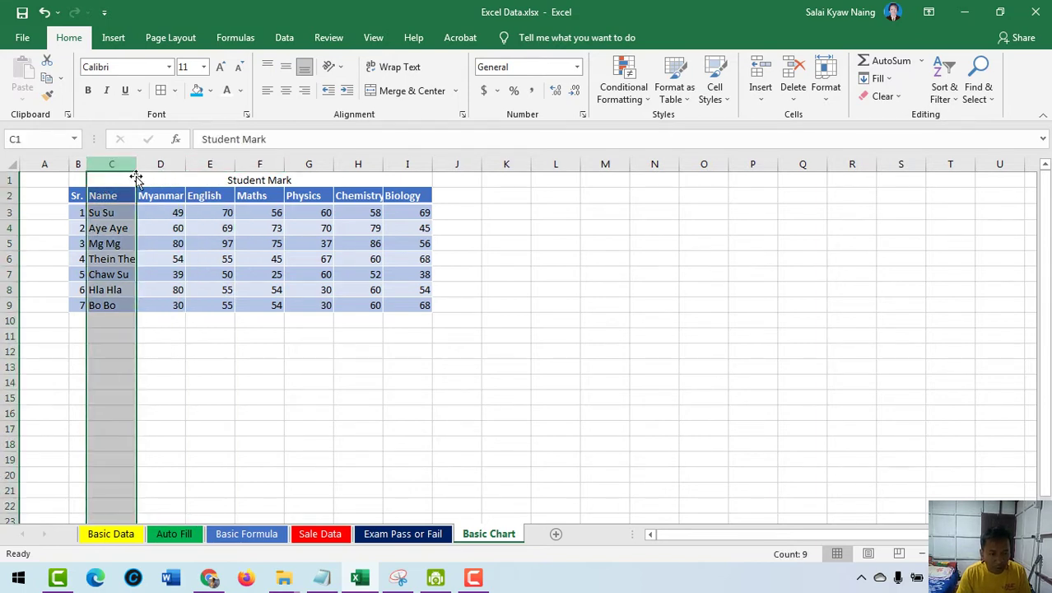
{"action": "left_click", "coordinate": [218, 228]}
{"action": "left_click", "coordinate": [319, 181]}
{"action": "left_click", "coordinate": [352, 181]}
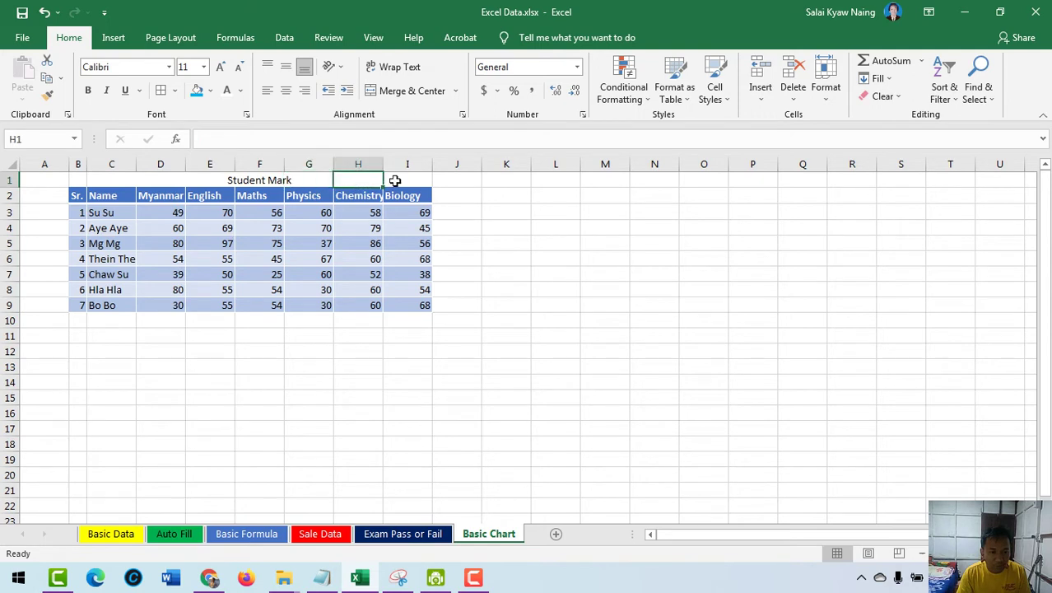
{"action": "left_click", "coordinate": [411, 181]}
{"action": "left_click", "coordinate": [197, 180]}
{"action": "left_click", "coordinate": [161, 179]}
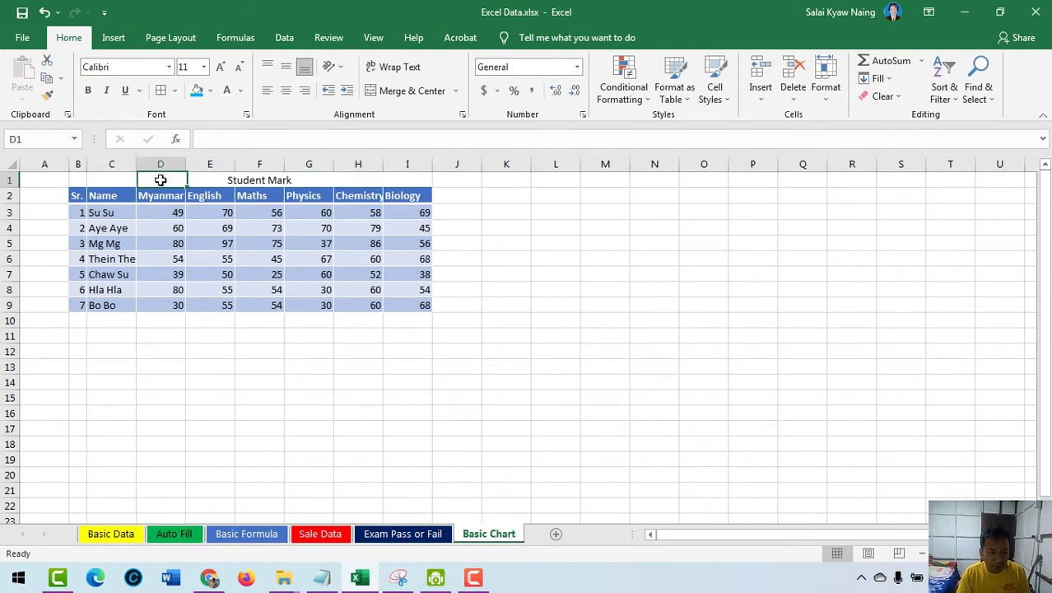
{"action": "left_click", "coordinate": [129, 180]}
{"action": "left_click", "coordinate": [270, 179]}
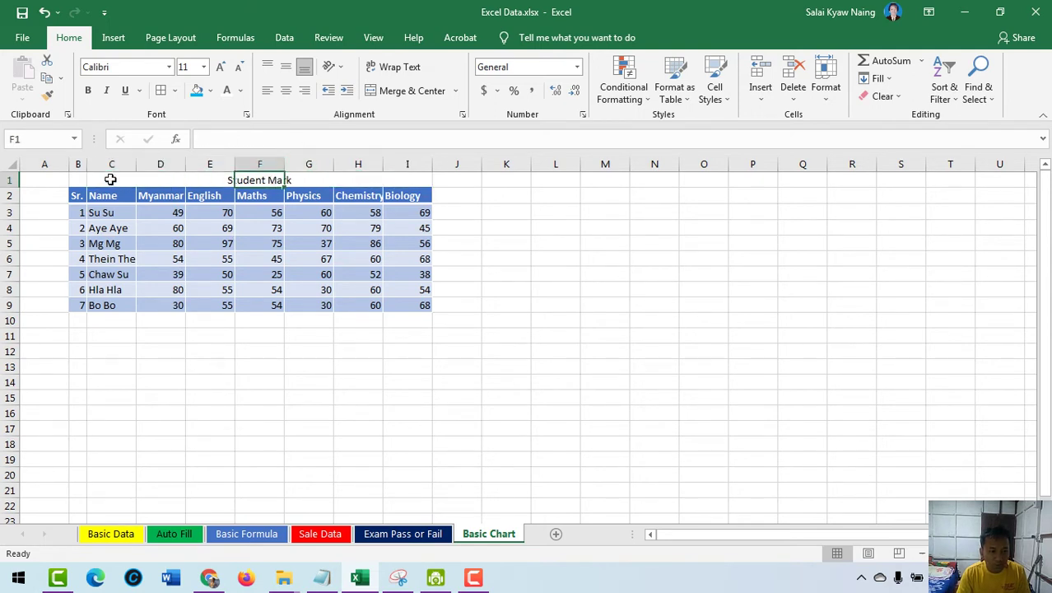
{"action": "left_click_drag", "start_coordinate": [110, 179], "coordinate": [407, 180]}
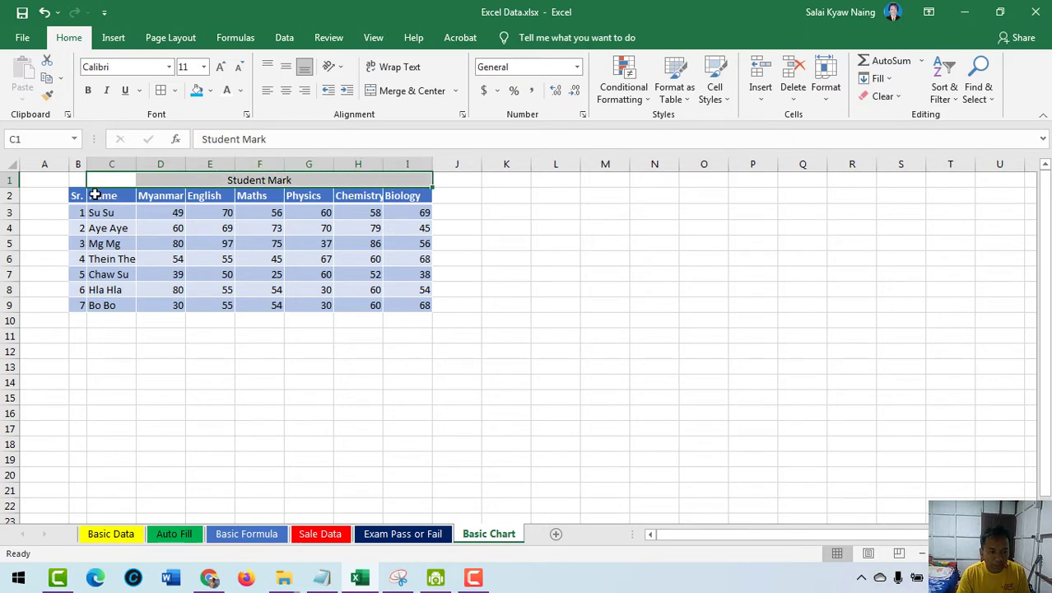
{"action": "left_click_drag", "start_coordinate": [78, 181], "coordinate": [395, 179]}
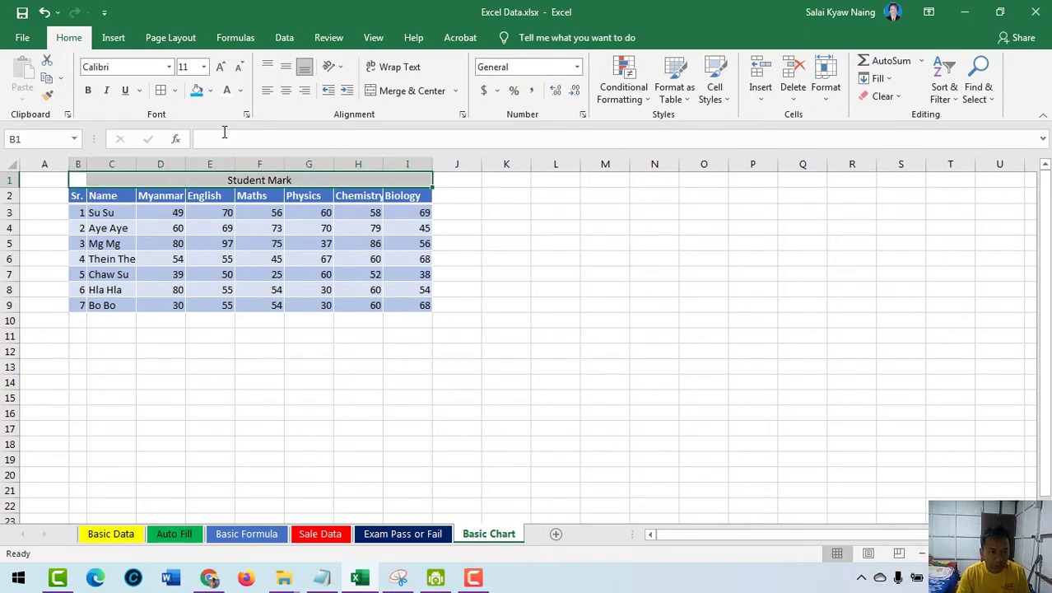
Give the B1:I1 title row a blue fill with bold white text.
{"action": "left_click", "coordinate": [196, 91]}
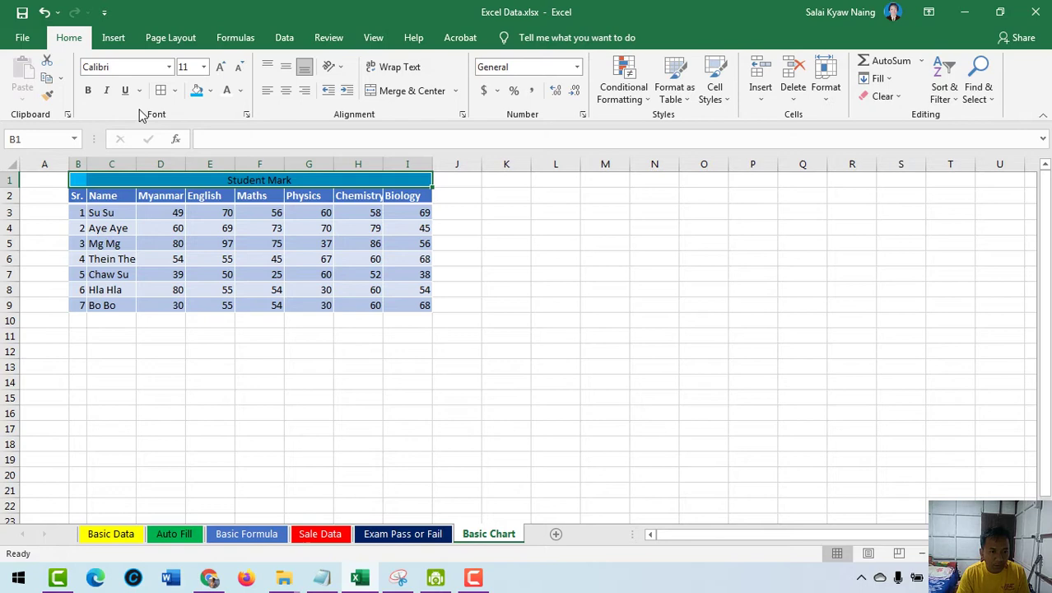
{"action": "left_click", "coordinate": [239, 90]}
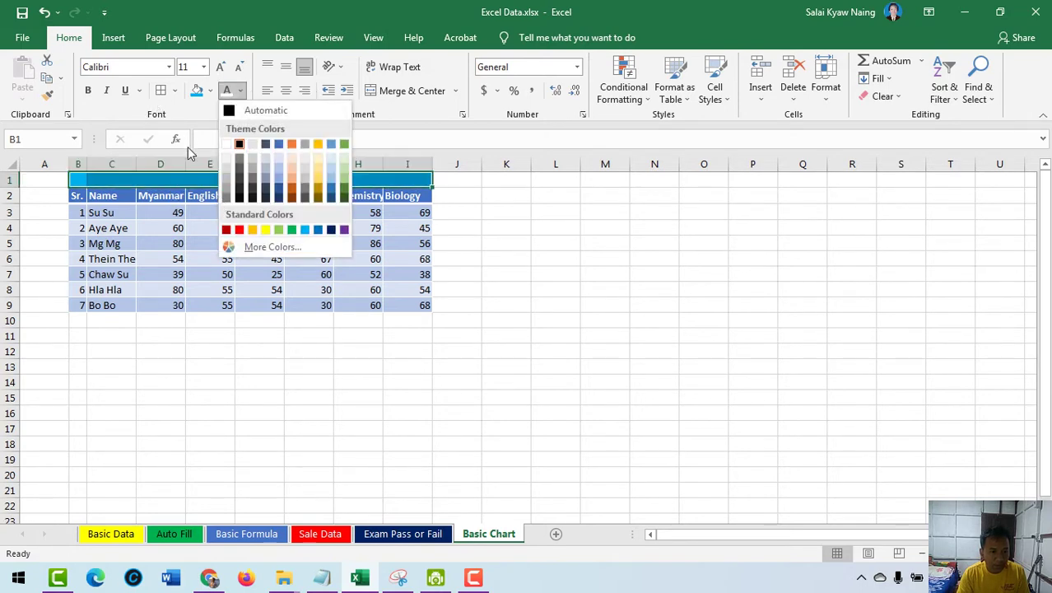
{"action": "left_click", "coordinate": [231, 144]}
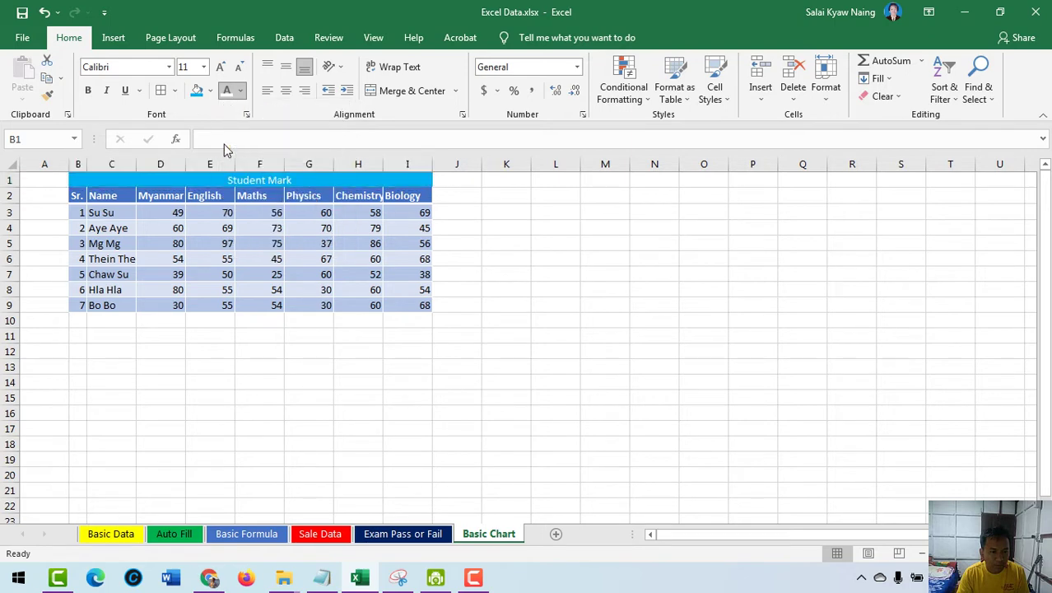
{"action": "left_click", "coordinate": [89, 90]}
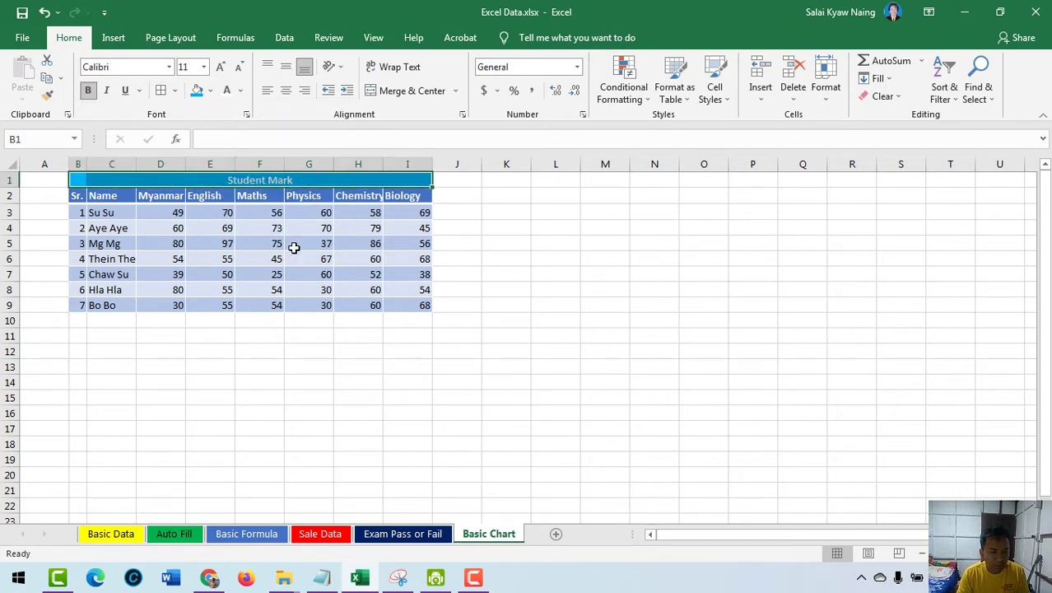
{"action": "left_click", "coordinate": [293, 245]}
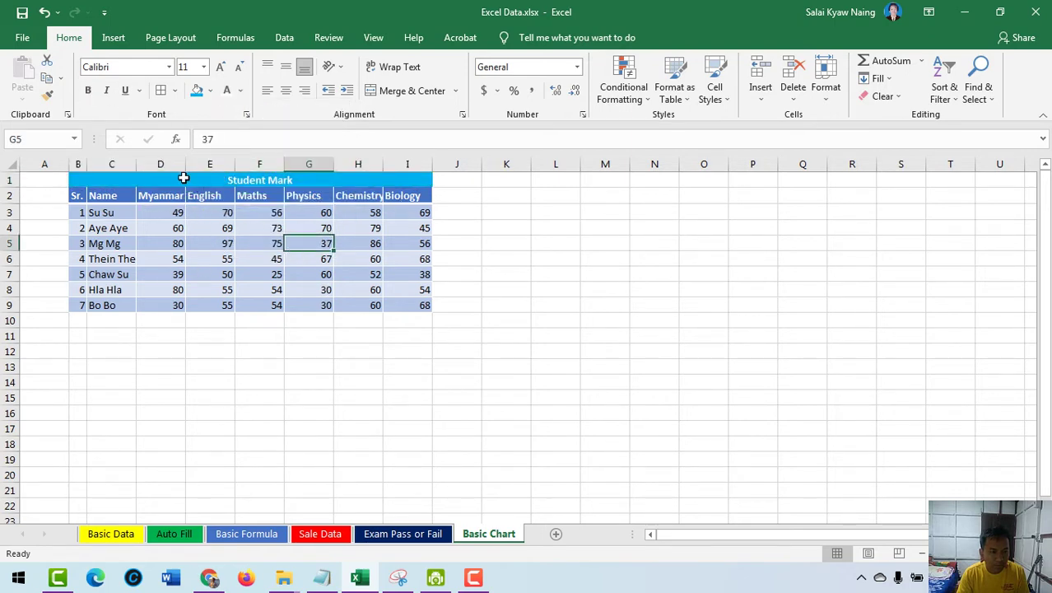
Set the title row's font size to 12.
{"action": "left_click_drag", "start_coordinate": [86, 179], "coordinate": [410, 174]}
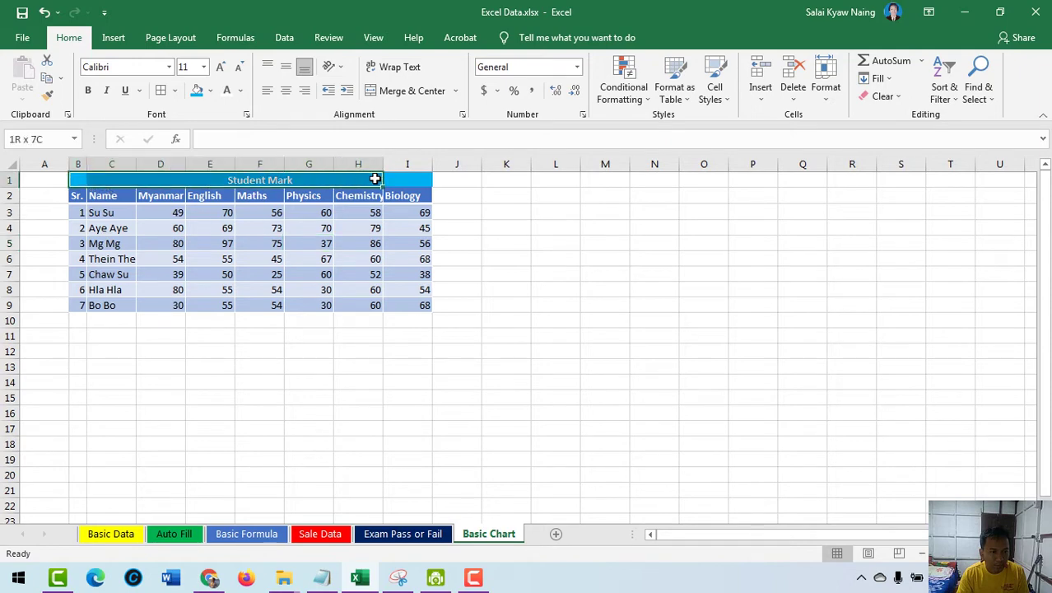
{"action": "left_click", "coordinate": [204, 66]}
{"action": "left_click", "coordinate": [185, 144]}
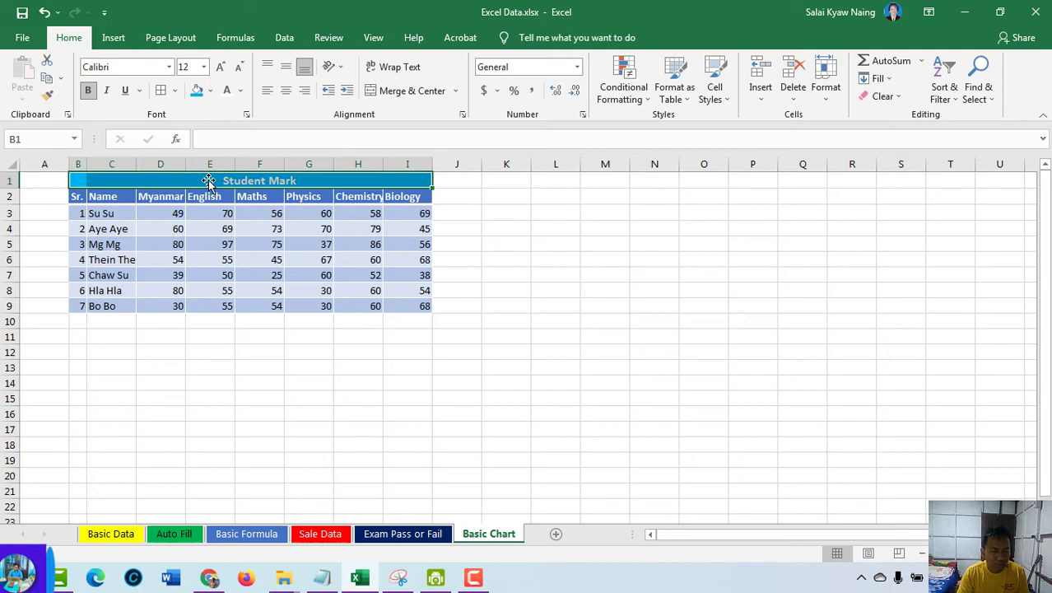
{"action": "left_click", "coordinate": [262, 244]}
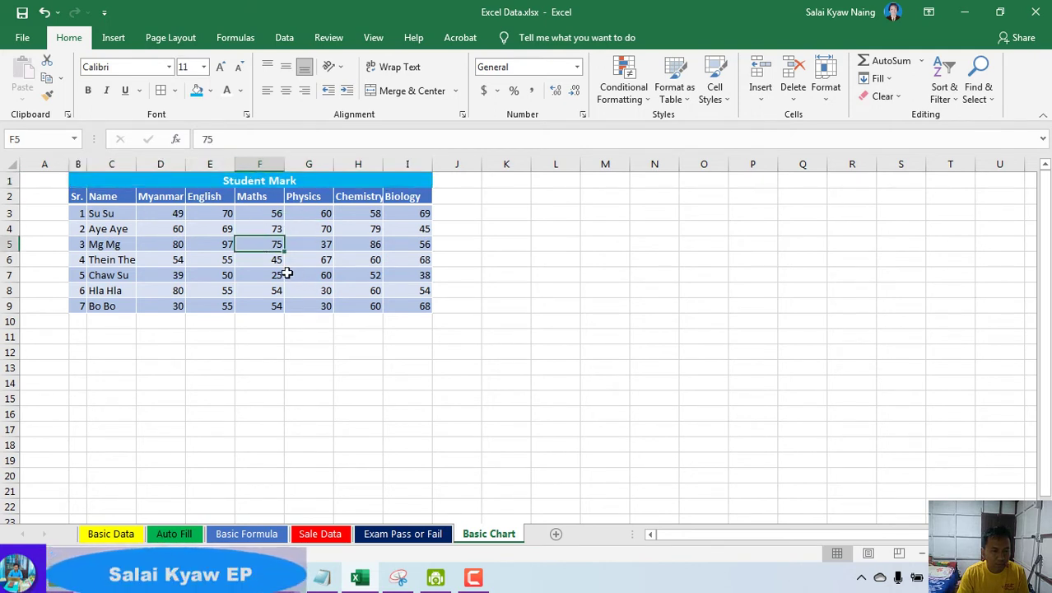
Format B2:I9 as a blue banded table with header filters.
{"action": "mouse_move", "coordinate": [76, 198]}
{"action": "left_mouse_down"}
{"action": "mouse_move", "coordinate": [341, 245]}
{"action": "mouse_move", "coordinate": [426, 305]}
{"action": "left_mouse_up"}
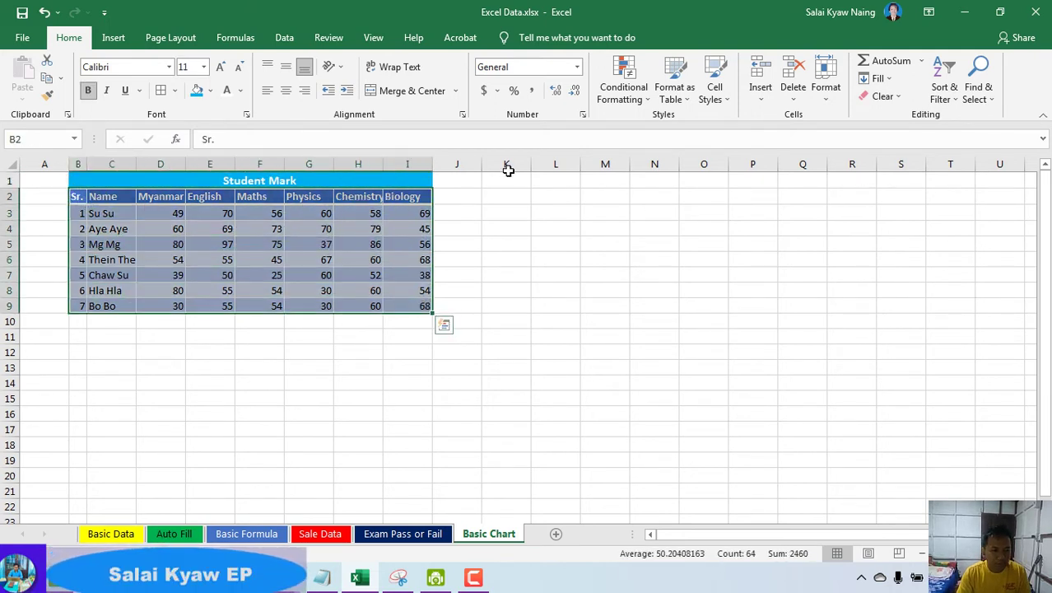
{"action": "left_click", "coordinate": [675, 80]}
{"action": "left_click", "coordinate": [732, 191]}
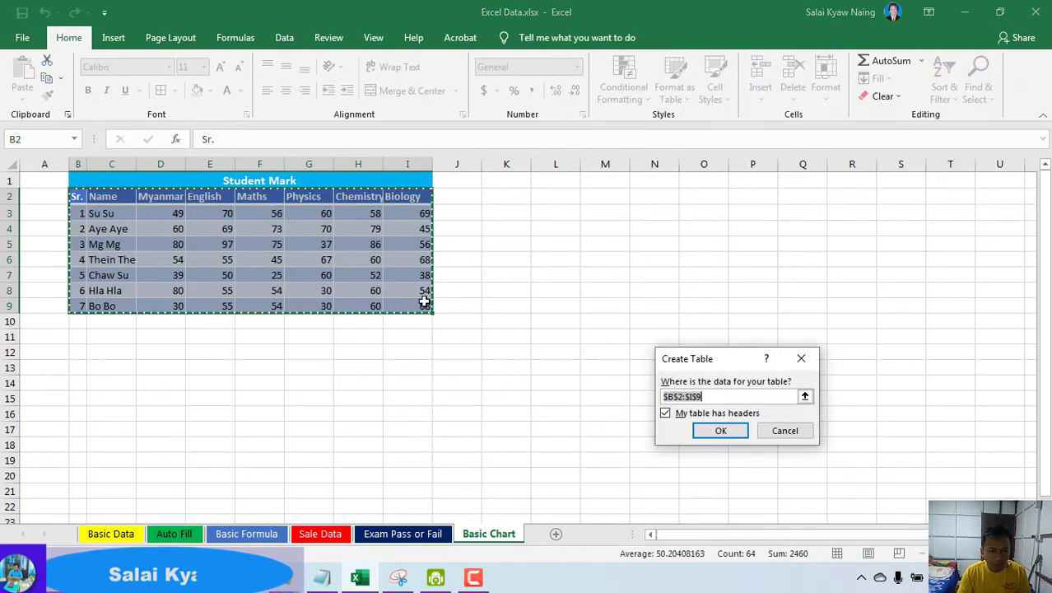
{"action": "left_click", "coordinate": [721, 433]}
{"action": "left_click", "coordinate": [283, 279]}
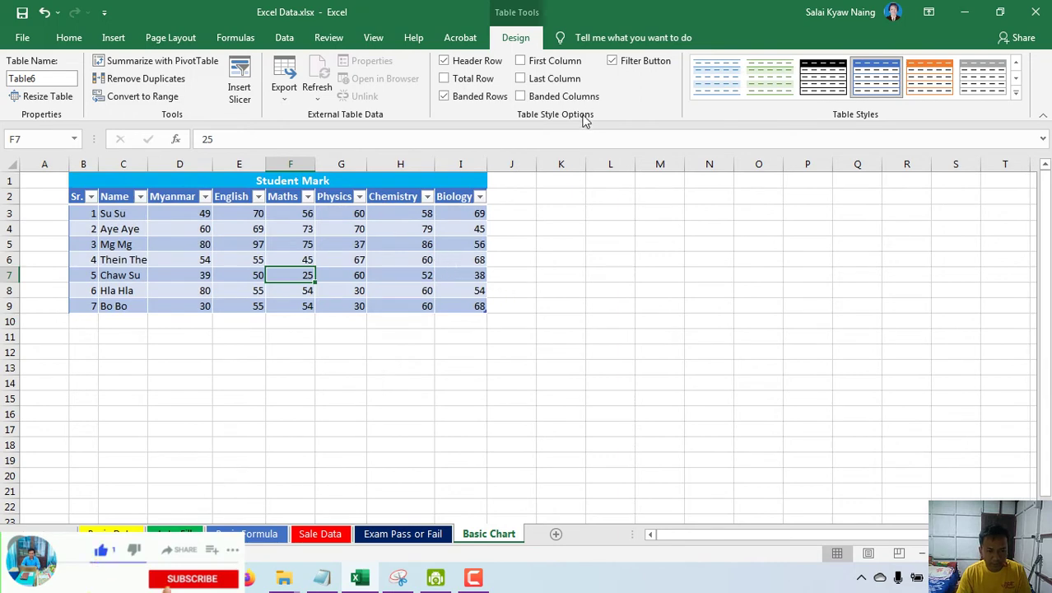
{"action": "left_click", "coordinate": [69, 37]}
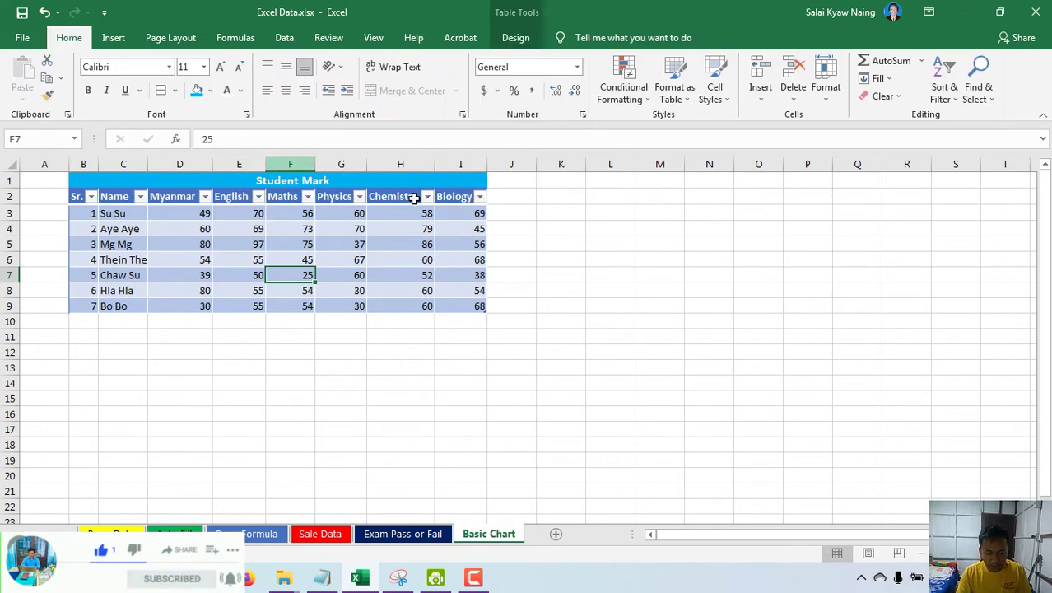
{"action": "left_click", "coordinate": [113, 38]}
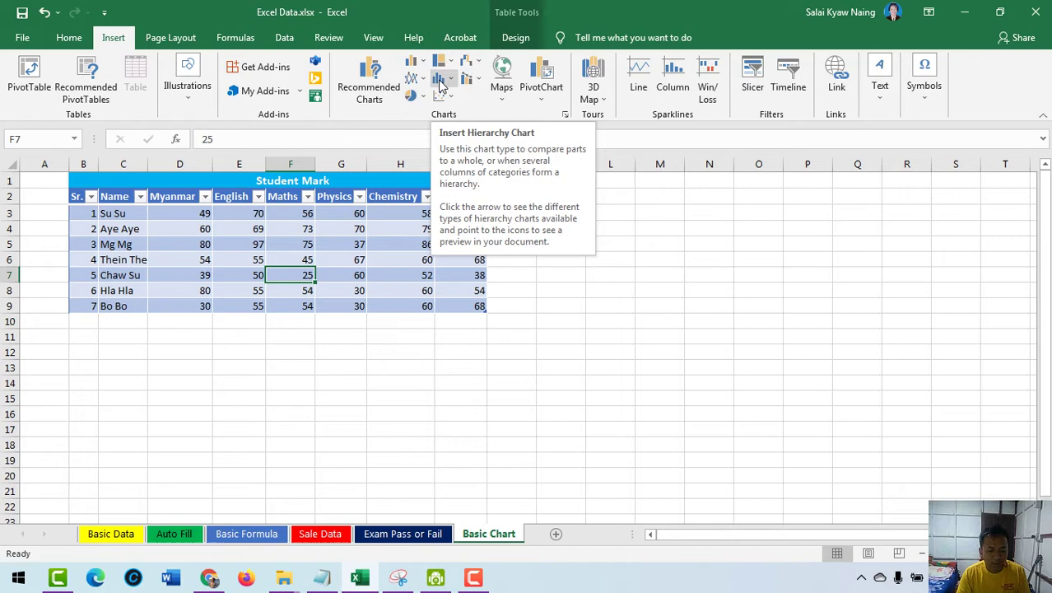
Insert a clustered column chart of all six subjects' marks and place it beside the table.
{"action": "left_click", "coordinate": [566, 116]}
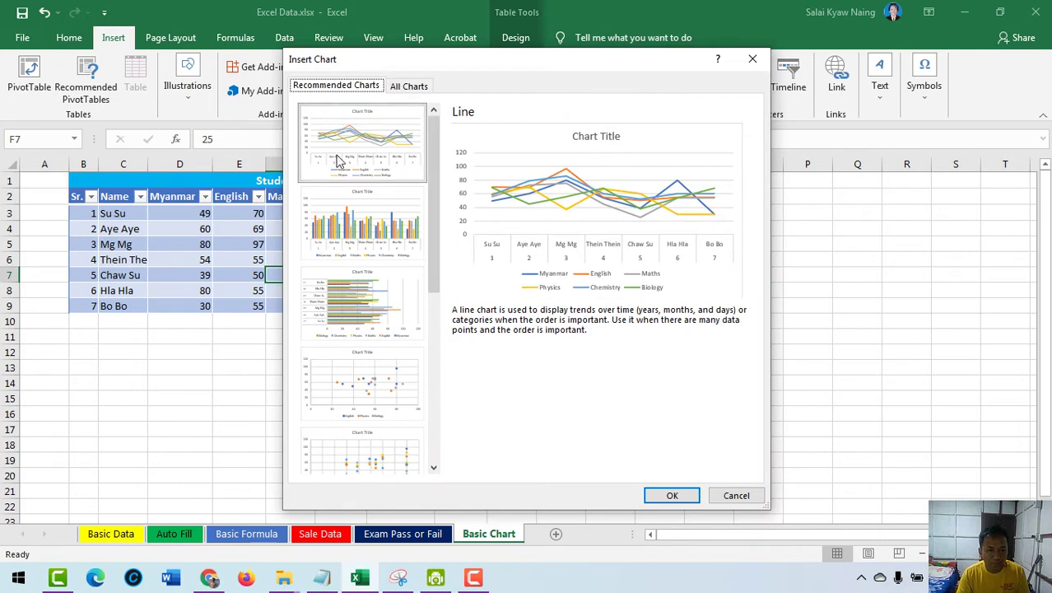
{"action": "scroll", "coordinate": [376, 229], "scroll_direction": "down", "scroll_amount": 5}
{"action": "scroll", "coordinate": [376, 229], "scroll_direction": "up", "scroll_amount": 5}
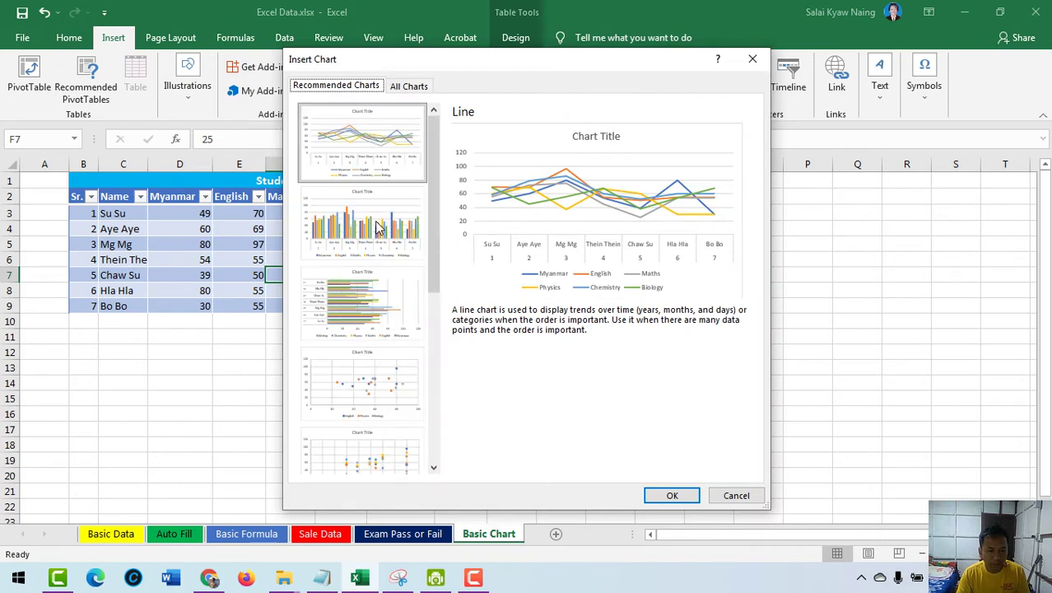
{"action": "left_click", "coordinate": [408, 85]}
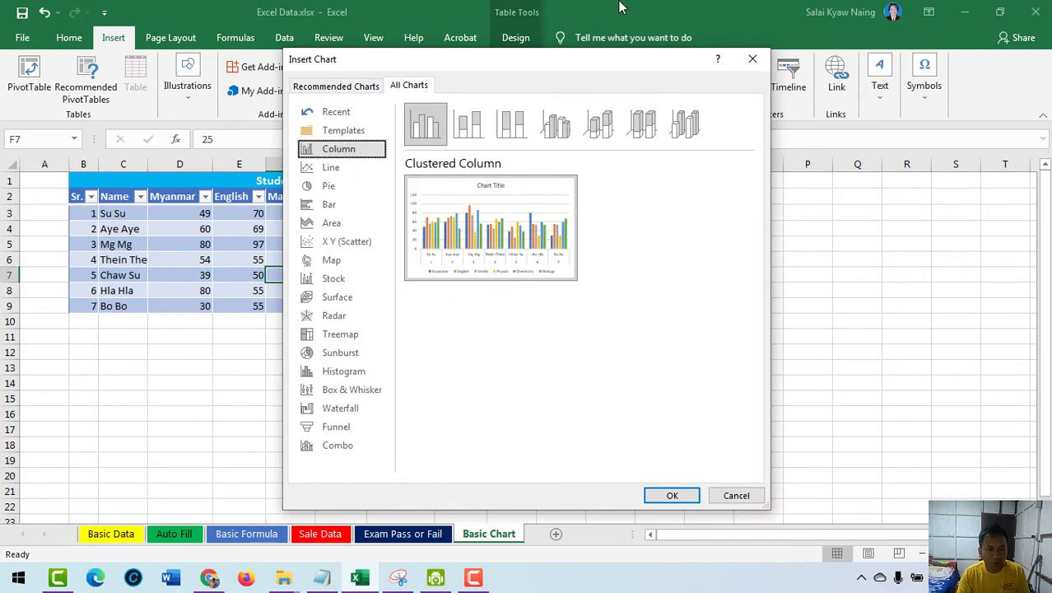
{"action": "left_click", "coordinate": [337, 206]}
{"action": "mouse_move", "coordinate": [491, 228]}
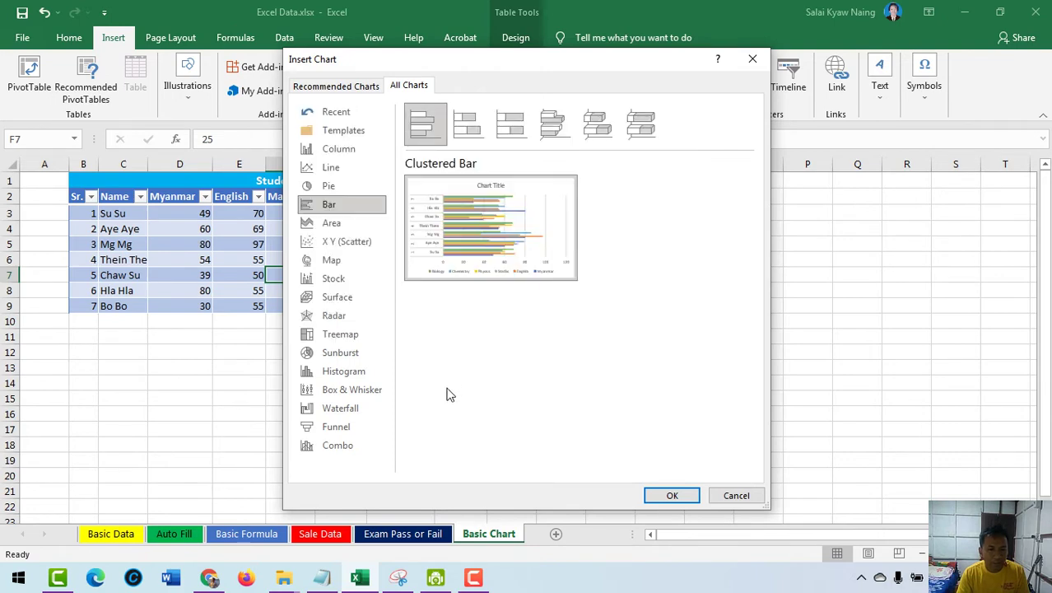
{"action": "left_click", "coordinate": [349, 152]}
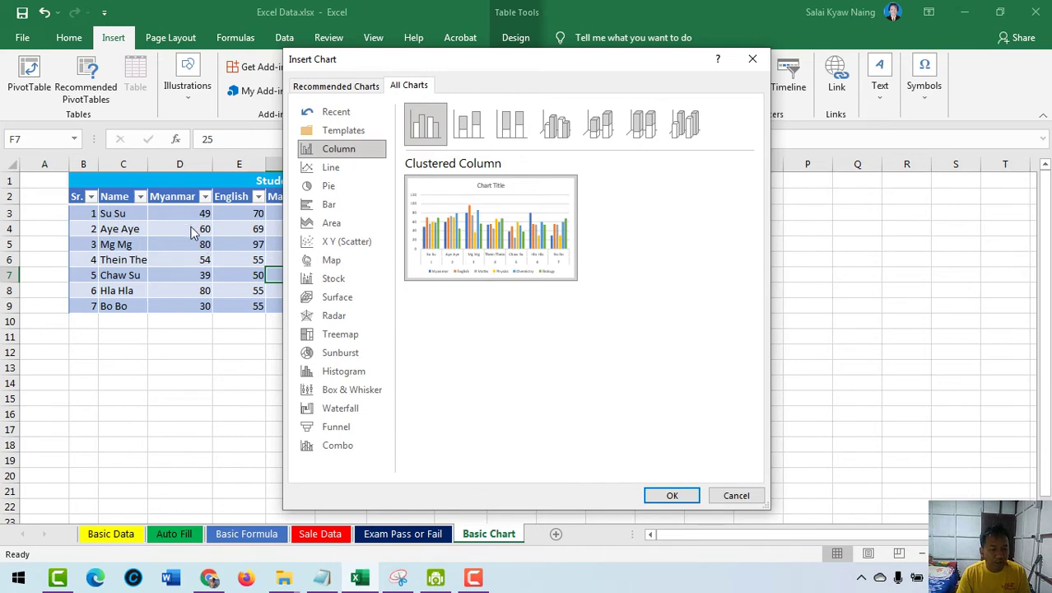
{"action": "left_click", "coordinate": [672, 495]}
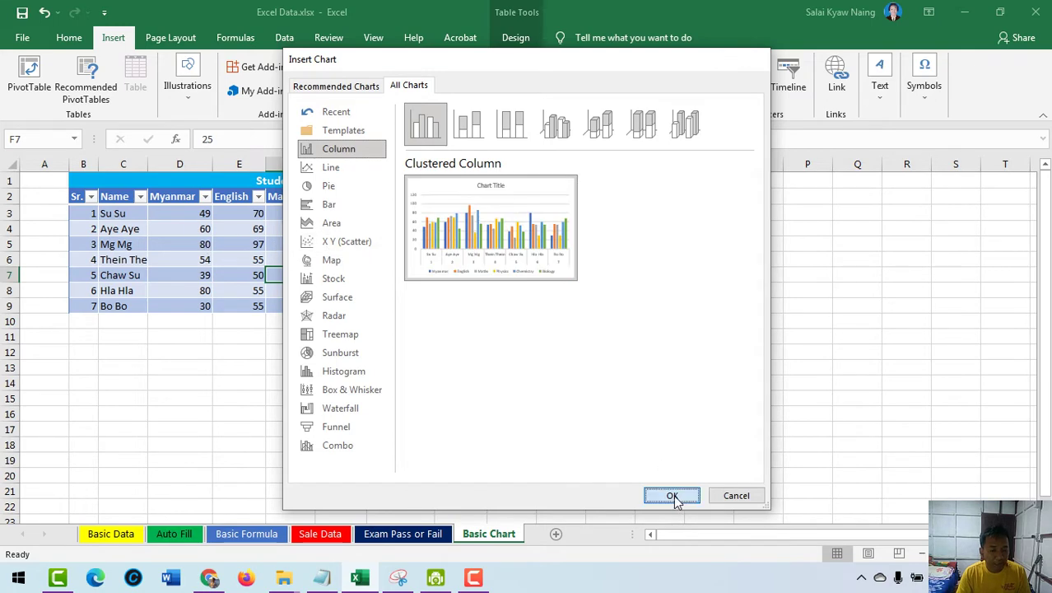
{"action": "left_click_drag", "start_coordinate": [470, 252], "coordinate": [645, 227]}
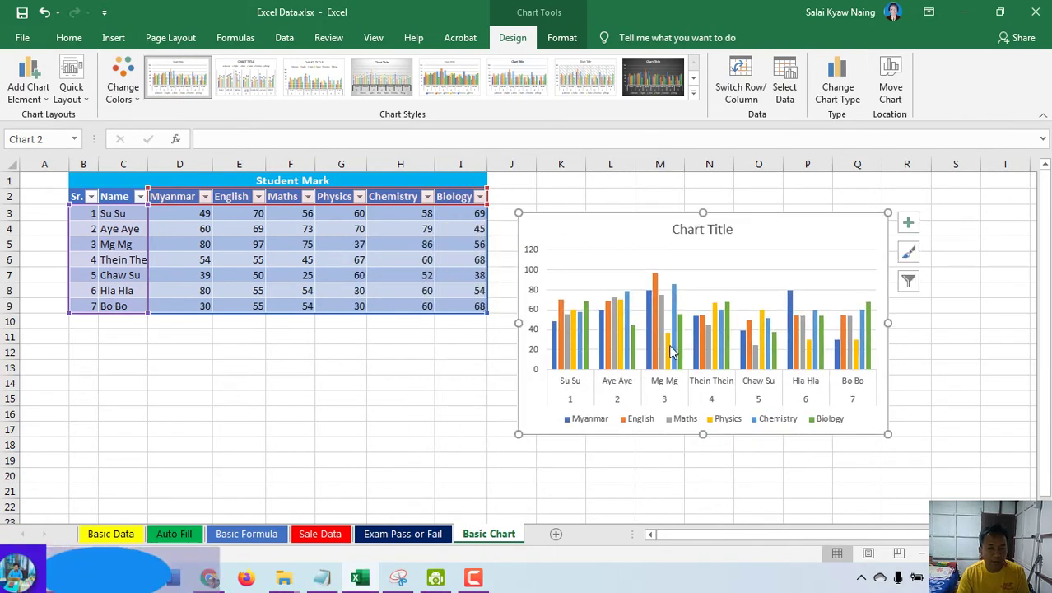
Replace the placeholder 'Chart Title' with 'Students Marks'.
{"action": "left_click", "coordinate": [705, 229]}
{"action": "double_click", "coordinate": [704, 229]}
{"action": "left_click_drag", "start_coordinate": [675, 229], "coordinate": [735, 229]}
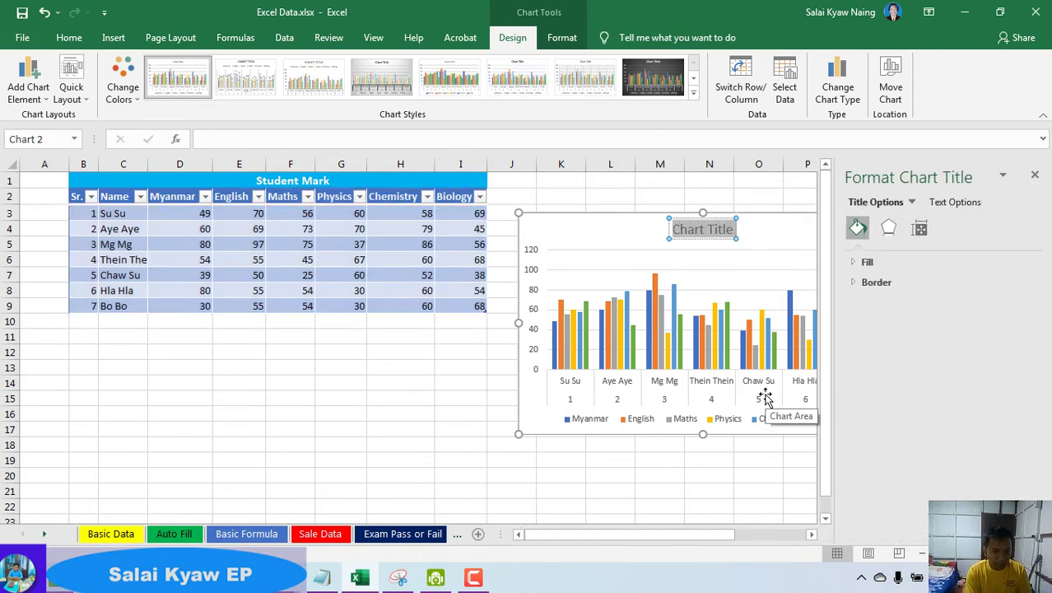
{"action": "type", "text": "Student"}
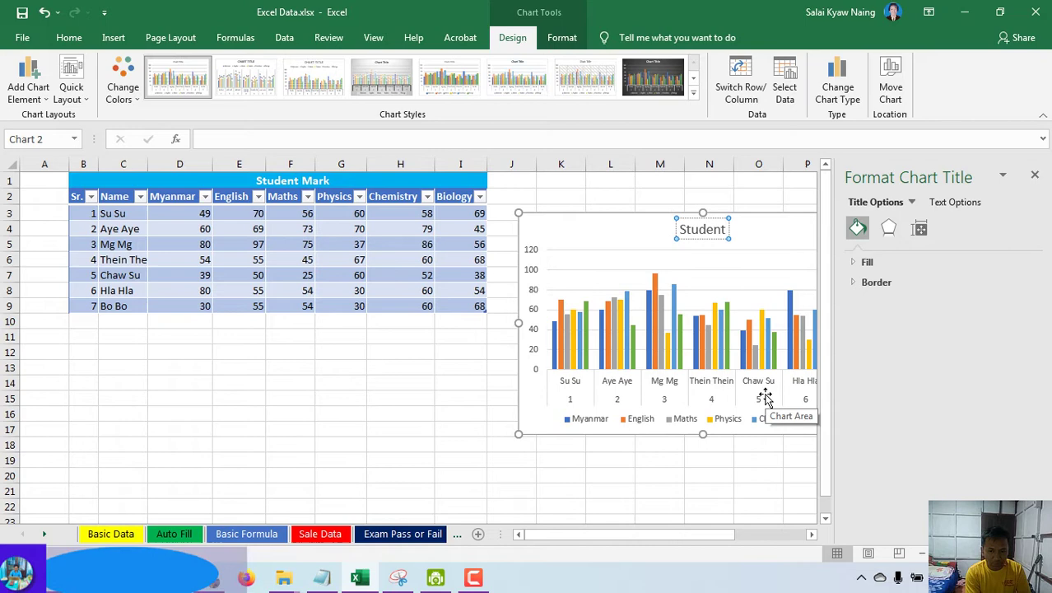
{"action": "type", "text": "s"}
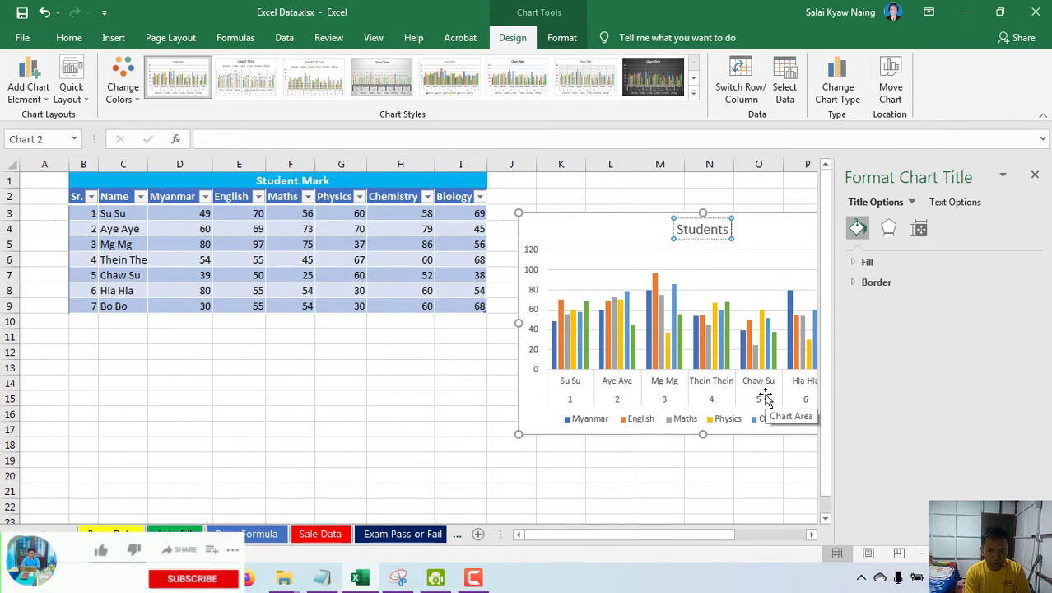
{"action": "type", "text": " mar"}
{"action": "key", "text": "BackSpace"}
{"action": "key", "text": "BackSpace"}
{"action": "key", "text": "BackSpace"}
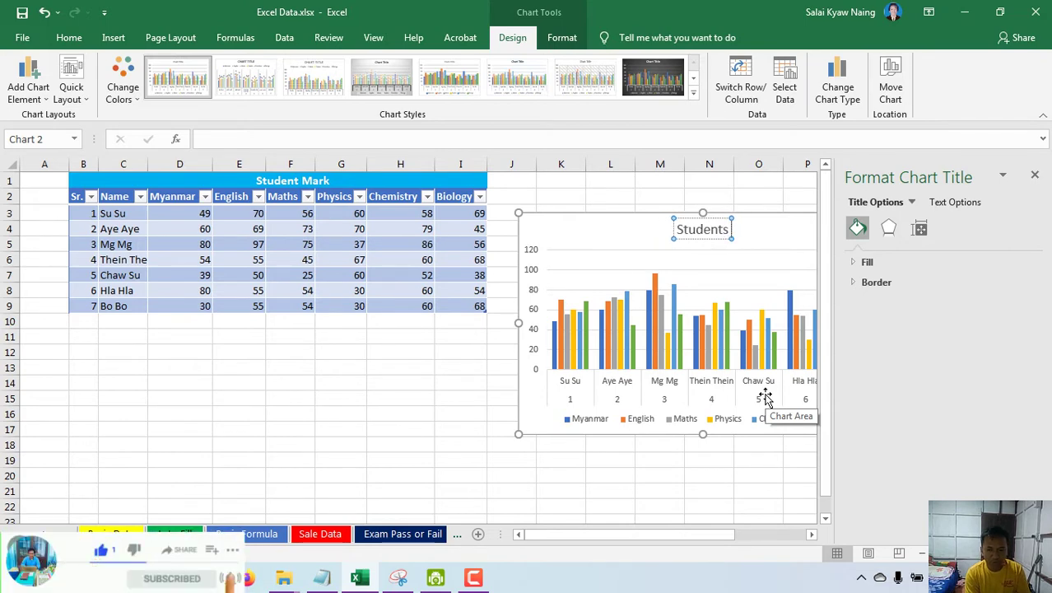
{"action": "type", "text": "Marks"}
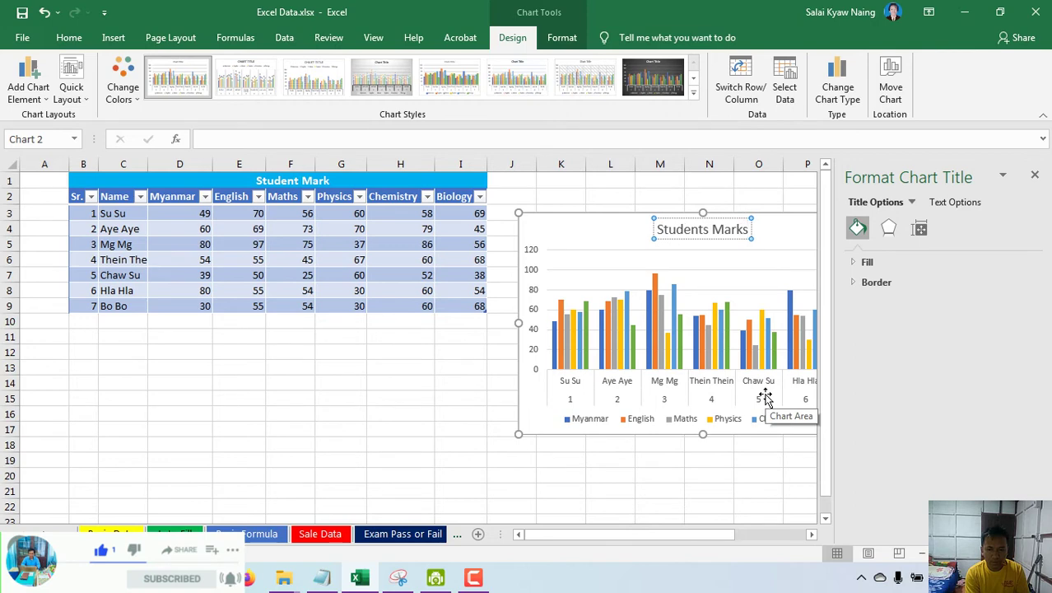
{"action": "key", "text": "Return"}
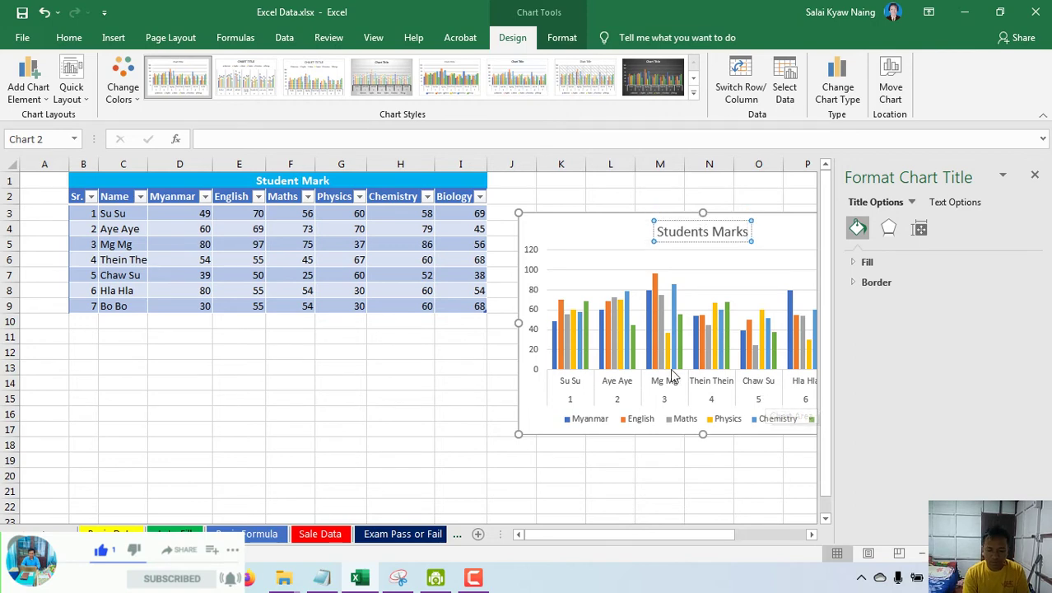
{"action": "left_click", "coordinate": [598, 237]}
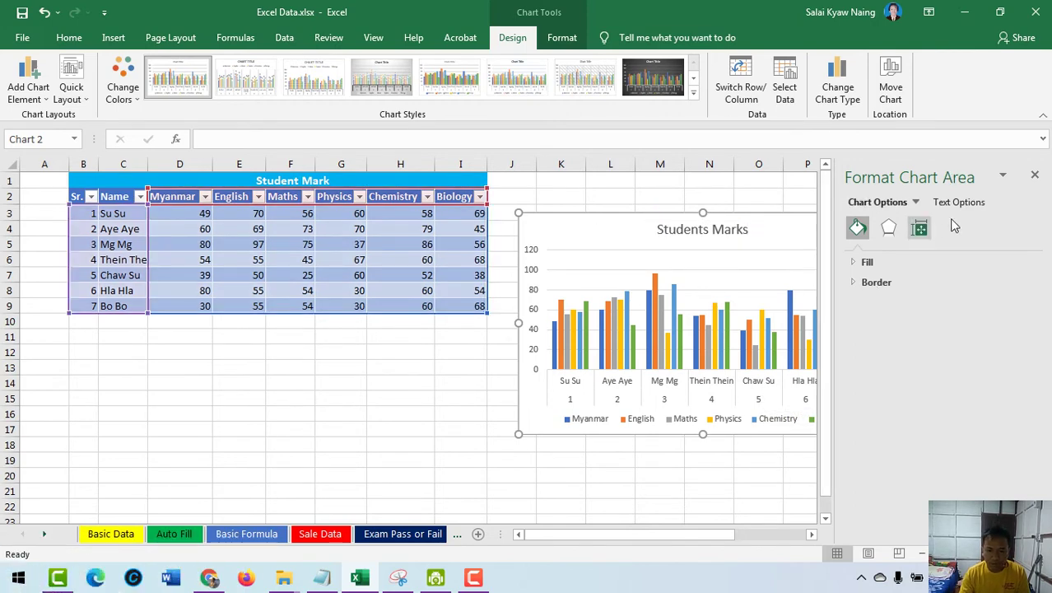
Close the Format Chart Area pane.
{"action": "left_click", "coordinate": [1035, 175]}
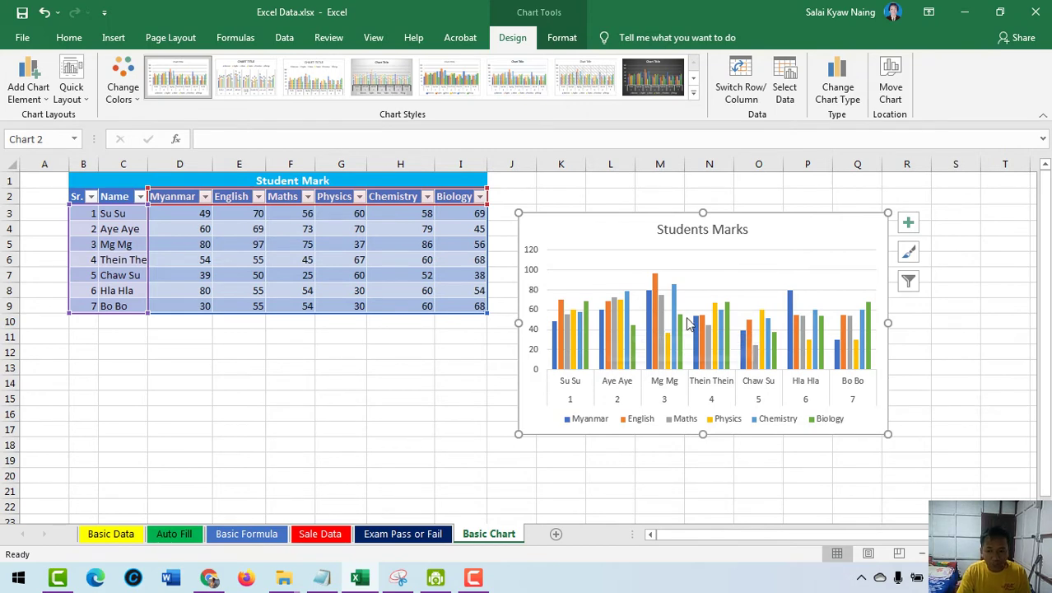
Use Chart Filters to narrow the chart's subject series to Myanmar and English, applying the selection.
{"action": "left_click", "coordinate": [908, 282]}
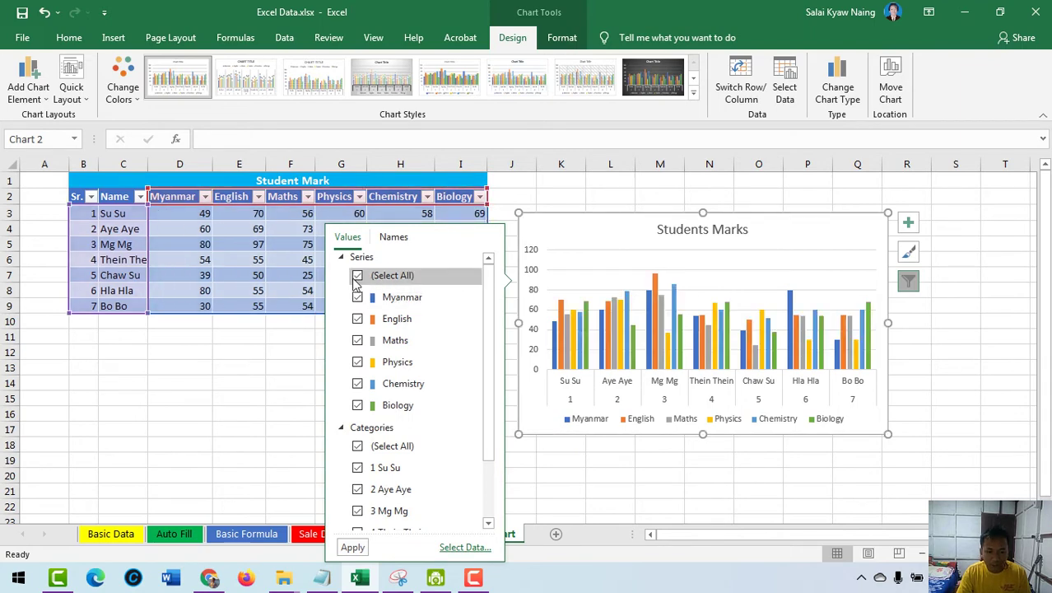
{"action": "left_click", "coordinate": [357, 277]}
{"action": "left_click", "coordinate": [357, 297]}
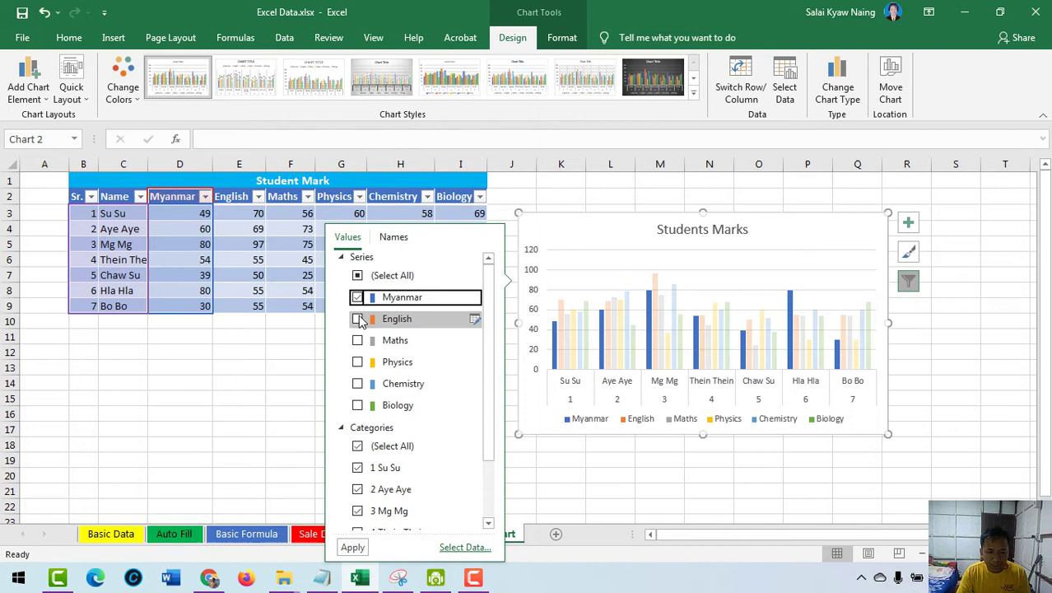
{"action": "left_click", "coordinate": [357, 319]}
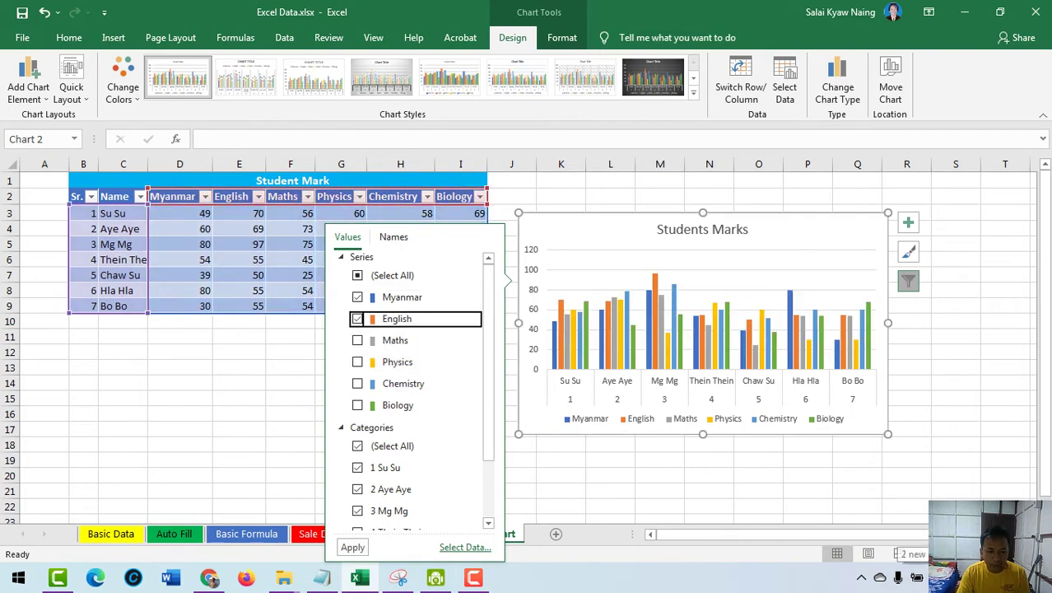
{"action": "left_click", "coordinate": [357, 275]}
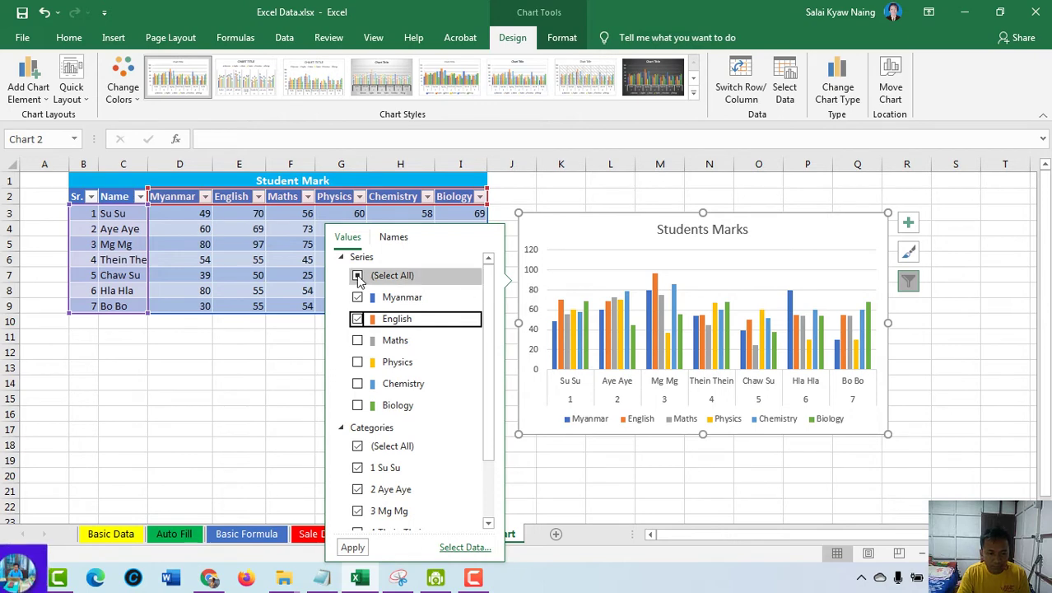
{"action": "left_click", "coordinate": [357, 319]}
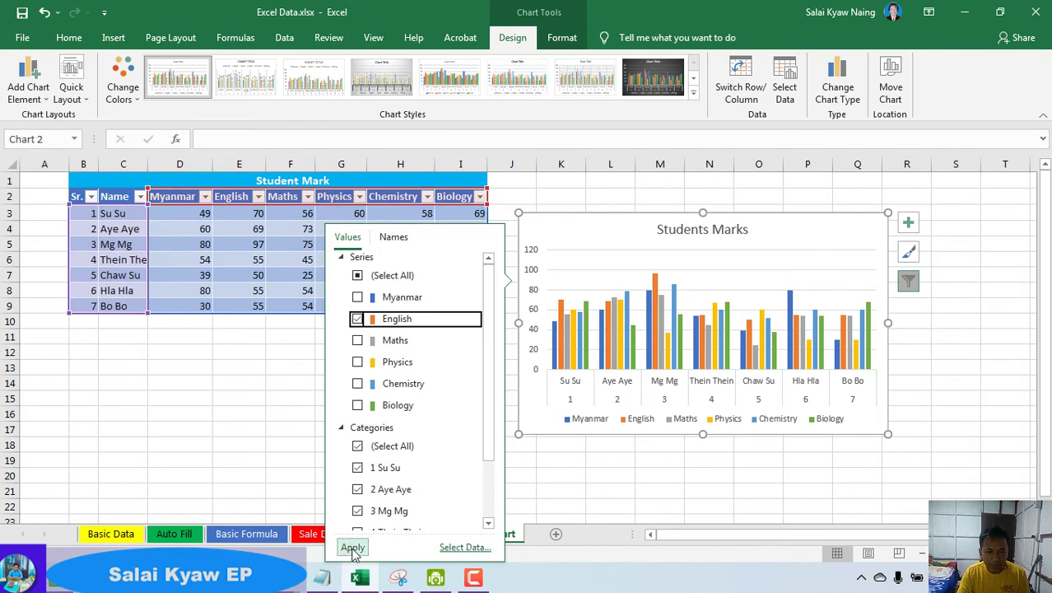
{"action": "left_click", "coordinate": [353, 547]}
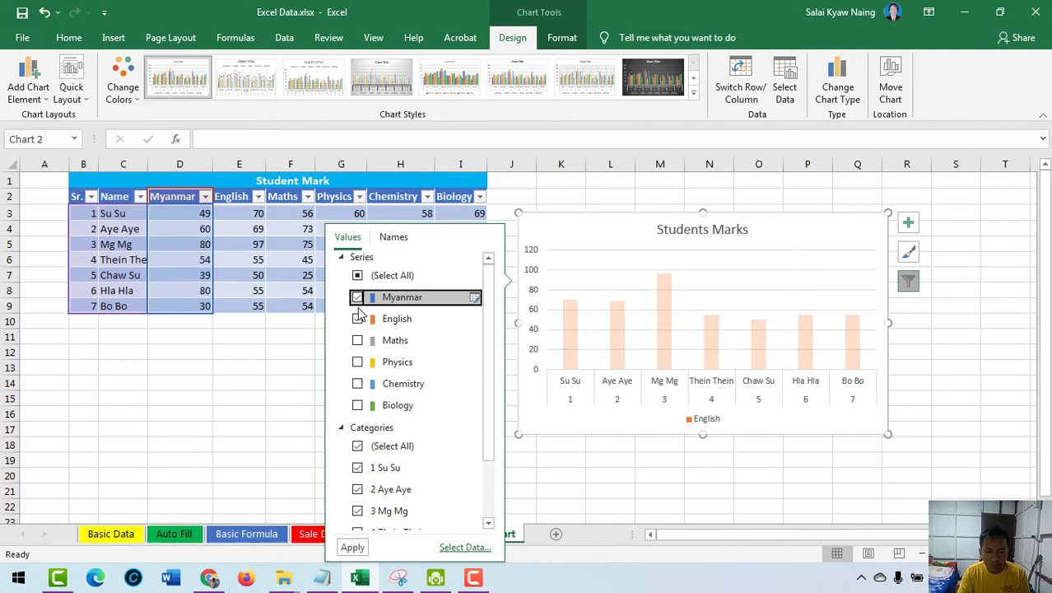
{"action": "left_click", "coordinate": [352, 546]}
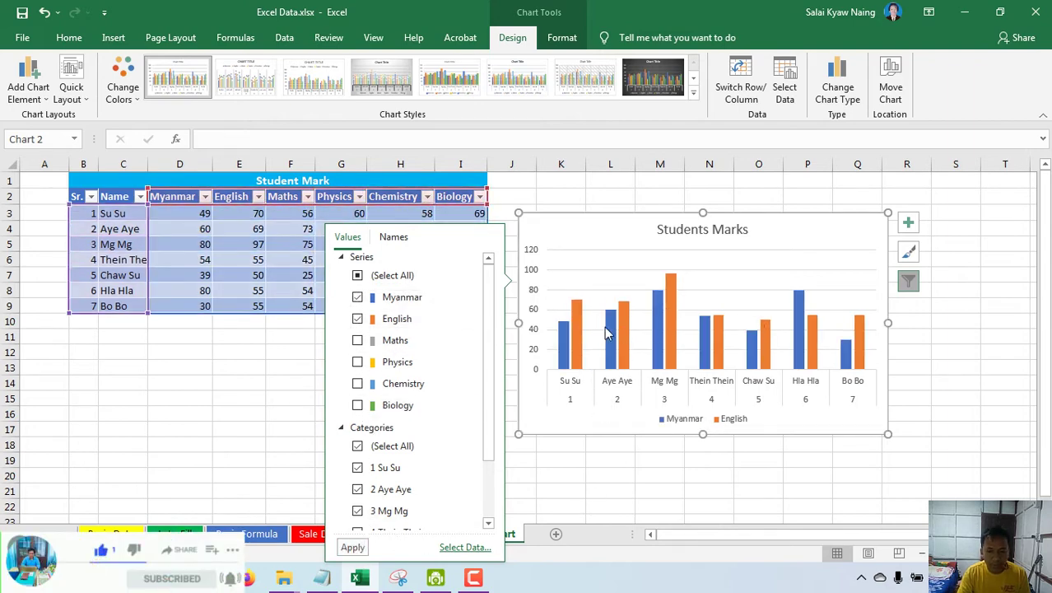
{"action": "left_click", "coordinate": [358, 318]}
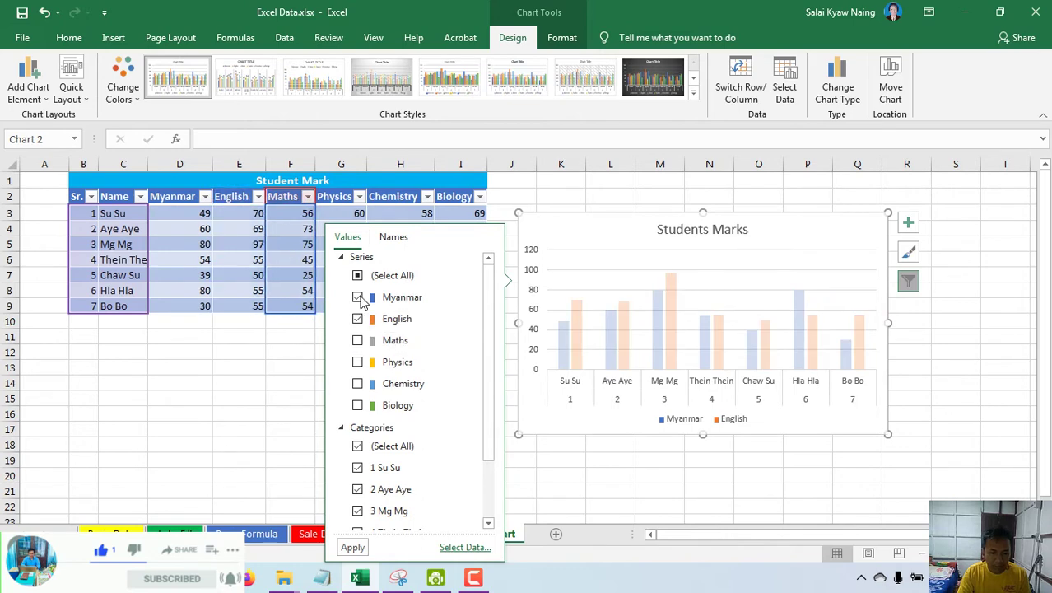
{"action": "left_click", "coordinate": [357, 297]}
{"action": "left_click", "coordinate": [357, 276]}
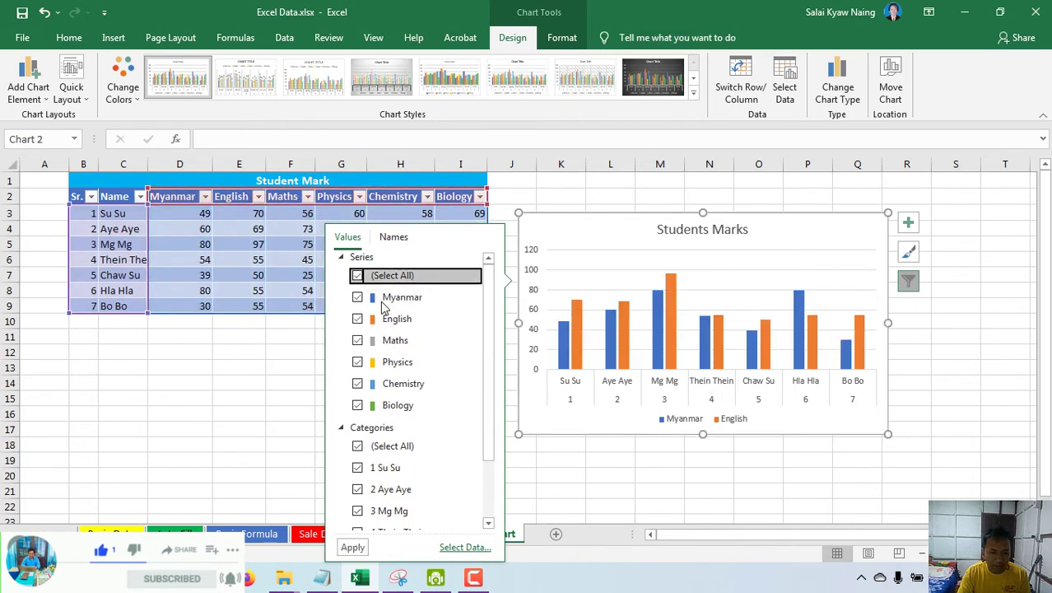
{"action": "scroll", "coordinate": [403, 379], "scroll_direction": "down", "scroll_amount": 1}
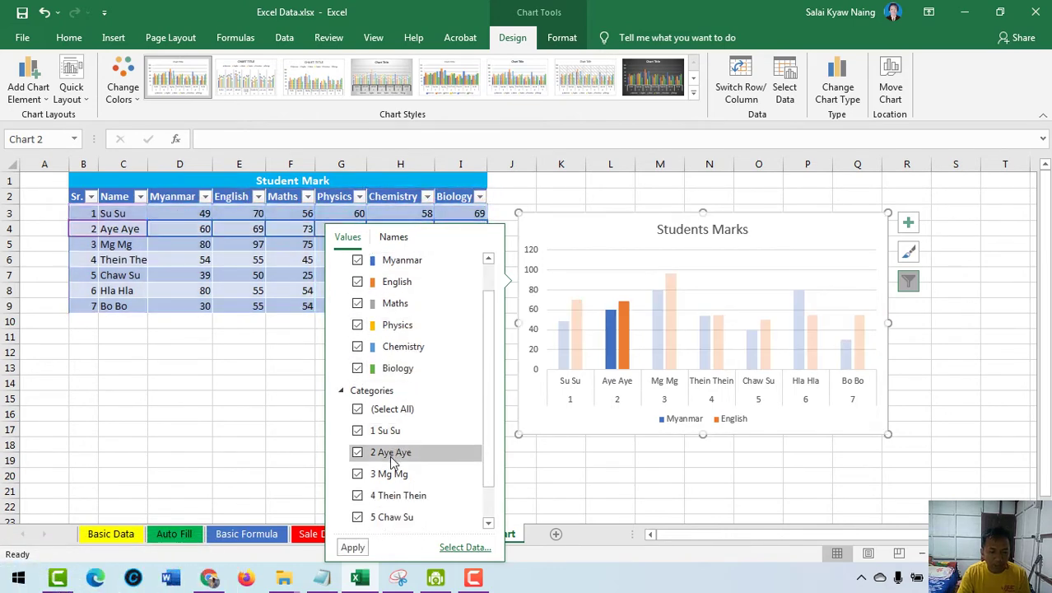
{"action": "left_click", "coordinate": [357, 431]}
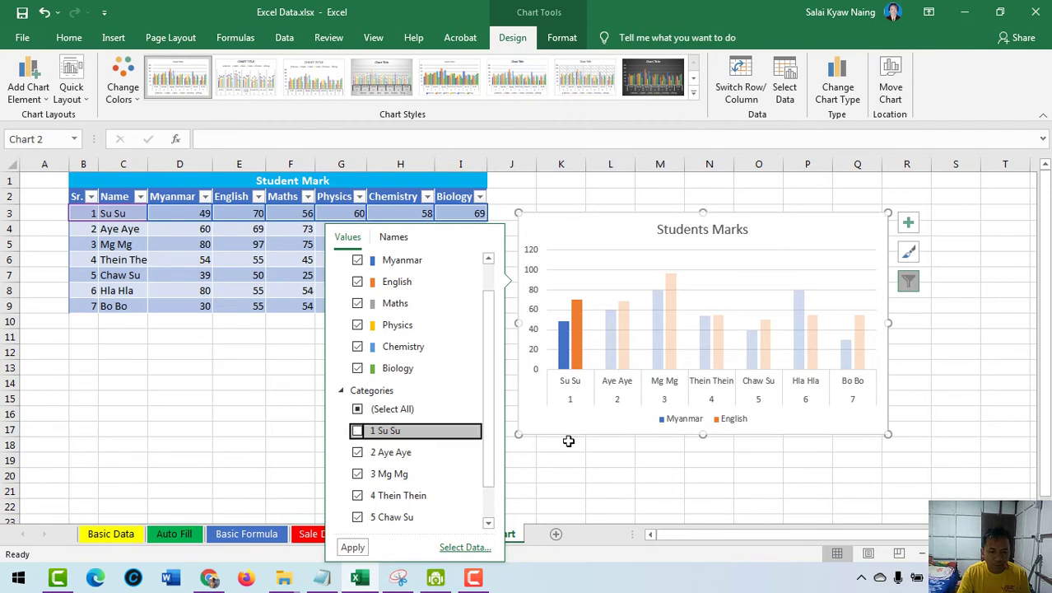
{"action": "left_click", "coordinate": [353, 547]}
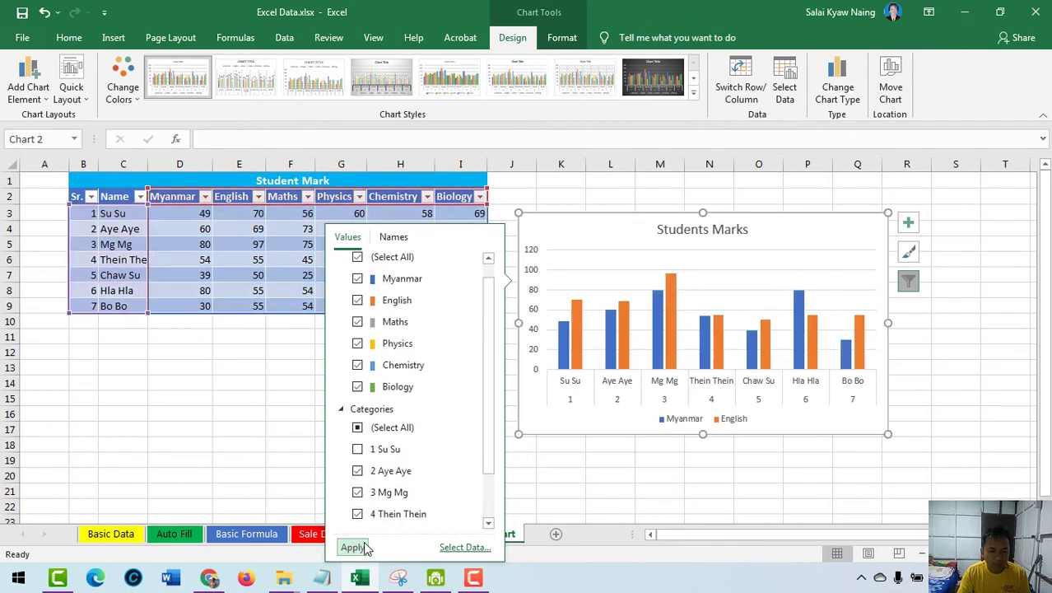
Toggle the student categories off and on, then collapse the category and series lists.
{"action": "left_click", "coordinate": [358, 428]}
{"action": "left_click", "coordinate": [358, 427]}
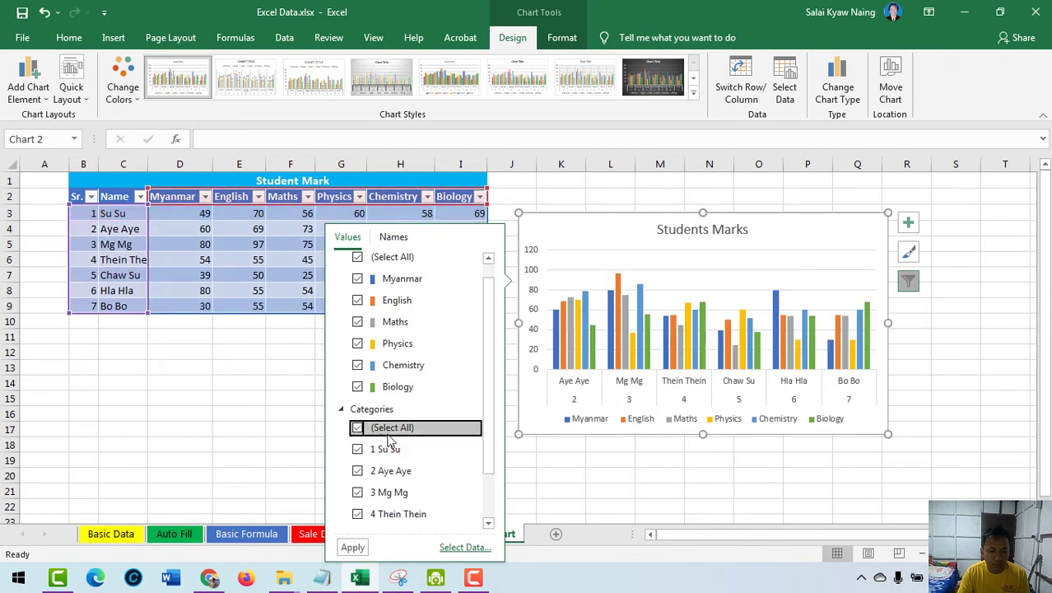
{"action": "left_click", "coordinate": [342, 409]}
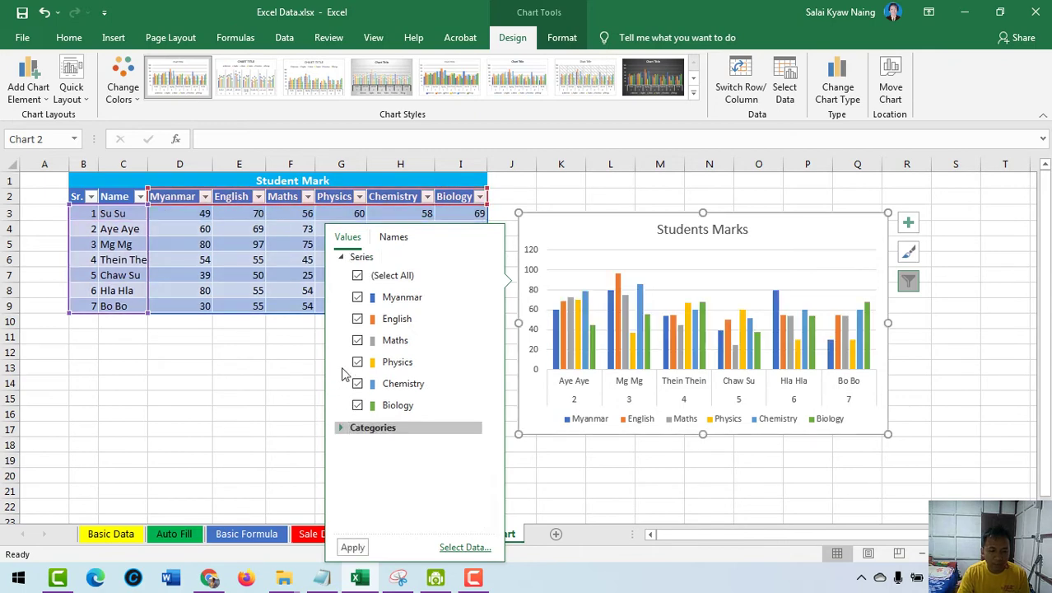
{"action": "left_click", "coordinate": [343, 257]}
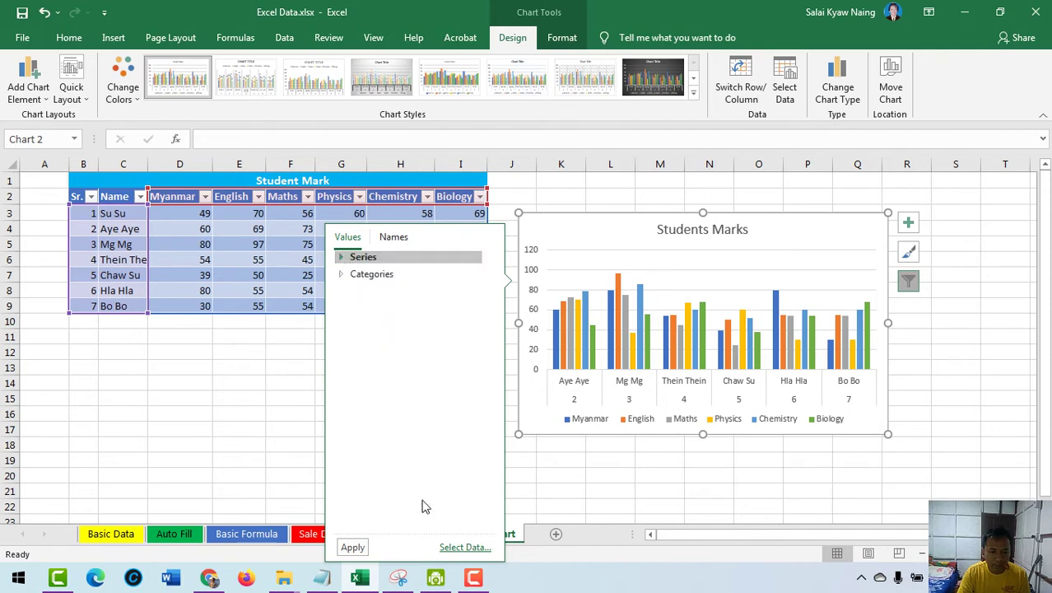
Select the Students Marks chart and change its type to Pie from the All Charts dialog.
{"action": "left_click", "coordinate": [695, 346]}
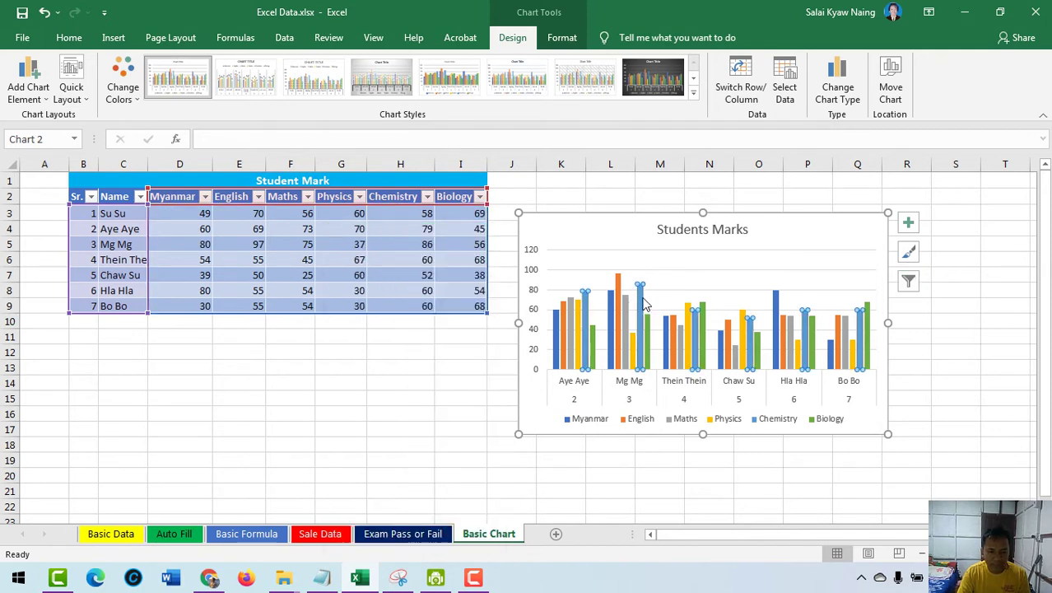
{"action": "left_click", "coordinate": [706, 275]}
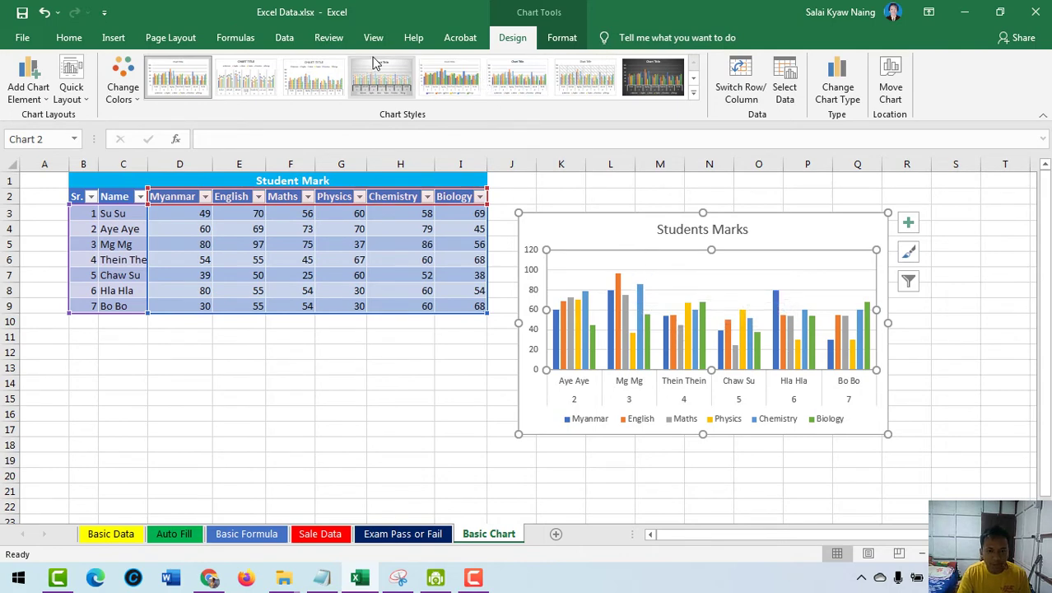
{"action": "left_click", "coordinate": [113, 38]}
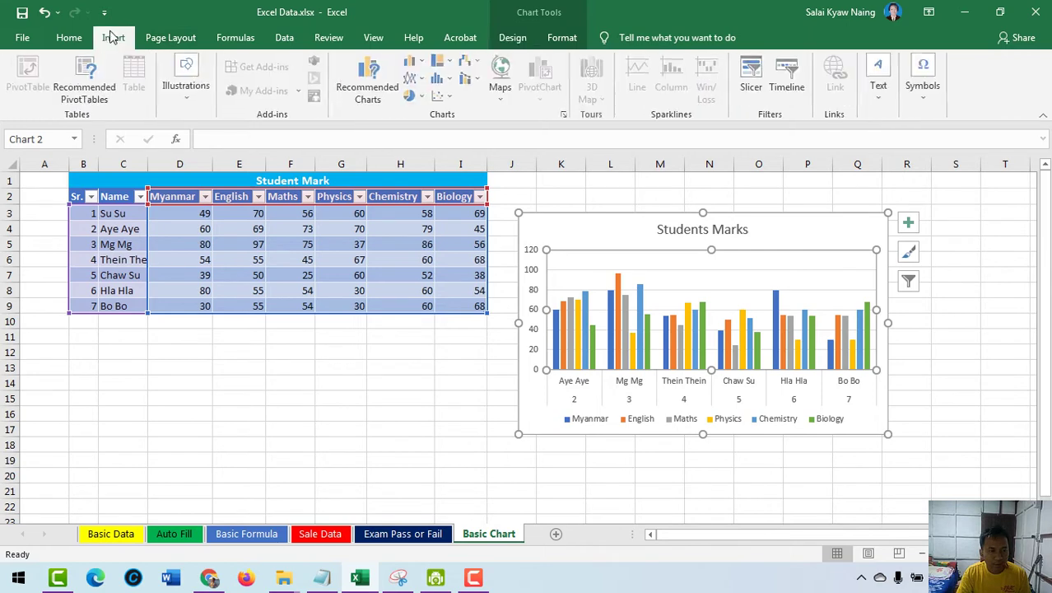
{"action": "left_click", "coordinate": [565, 118]}
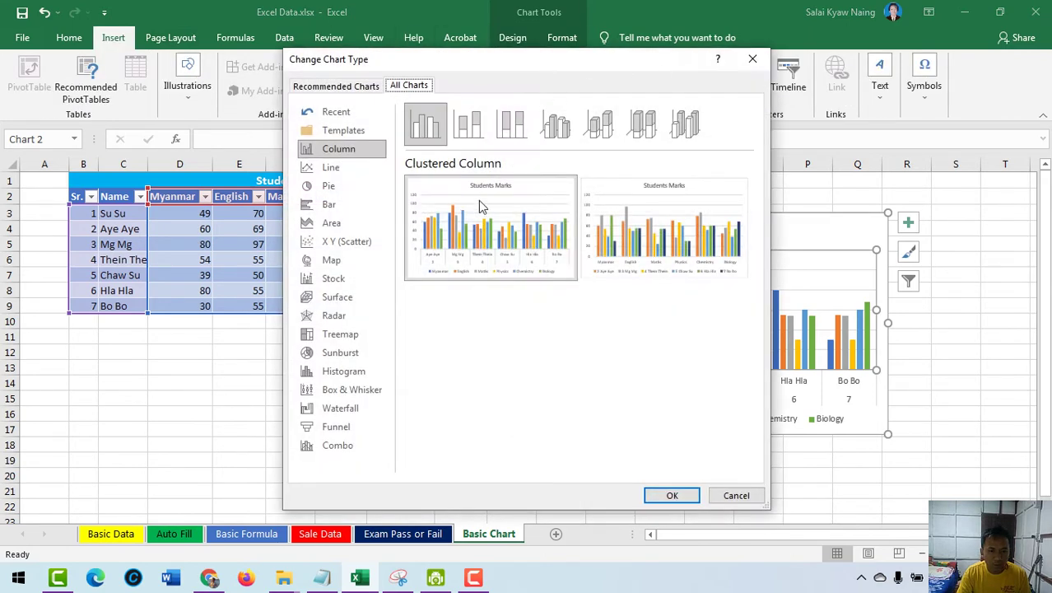
{"action": "left_click", "coordinate": [326, 186]}
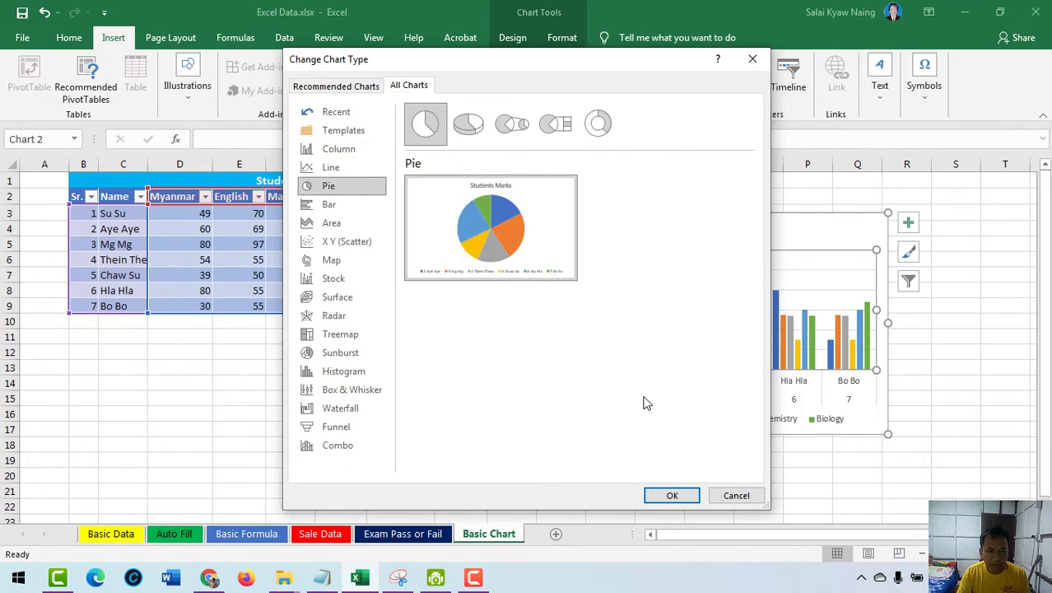
{"action": "mouse_move", "coordinate": [491, 227]}
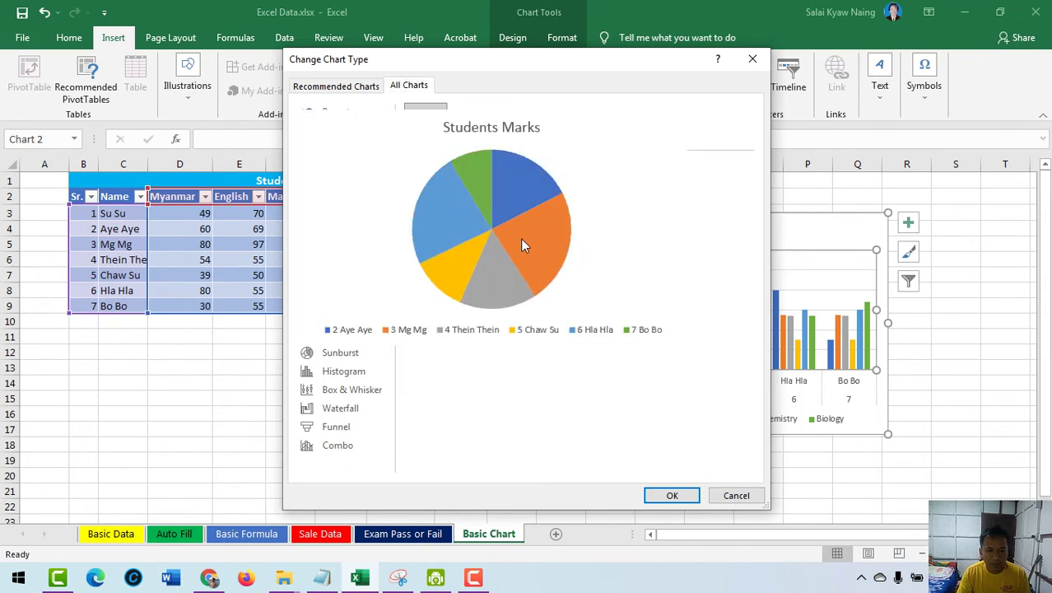
{"action": "left_click", "coordinate": [672, 495]}
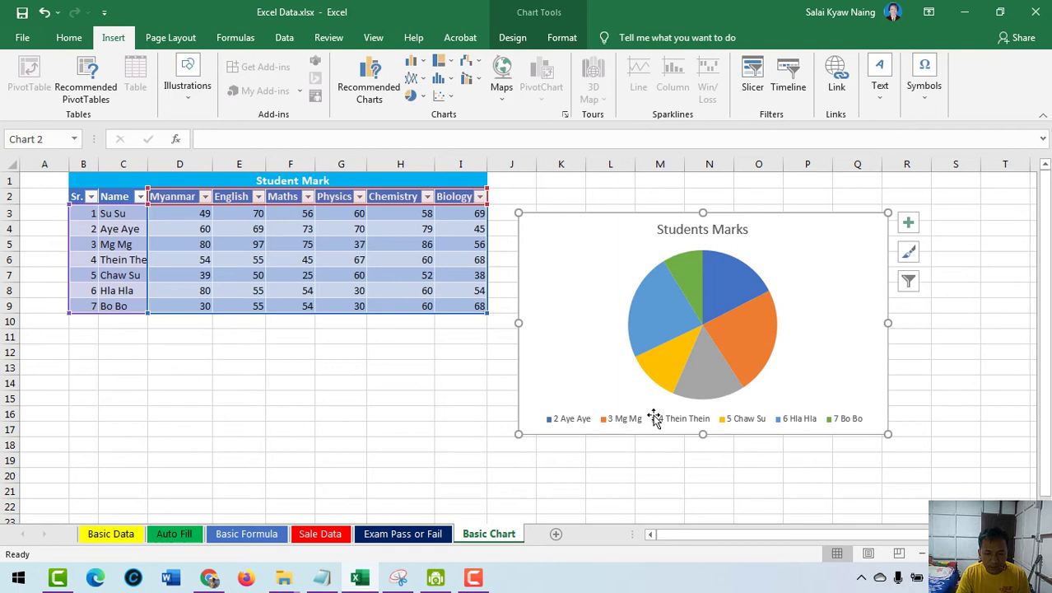
Select the pie's legend, the whole series, then the Aye Aye and Hla Hla slices.
{"action": "left_click", "coordinate": [571, 424]}
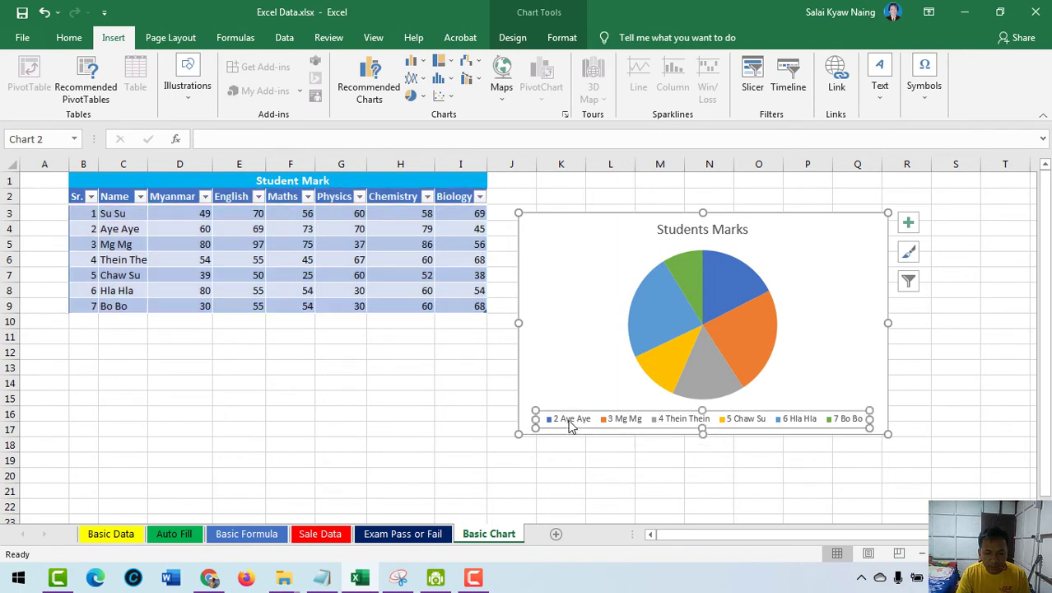
{"action": "left_click", "coordinate": [688, 290]}
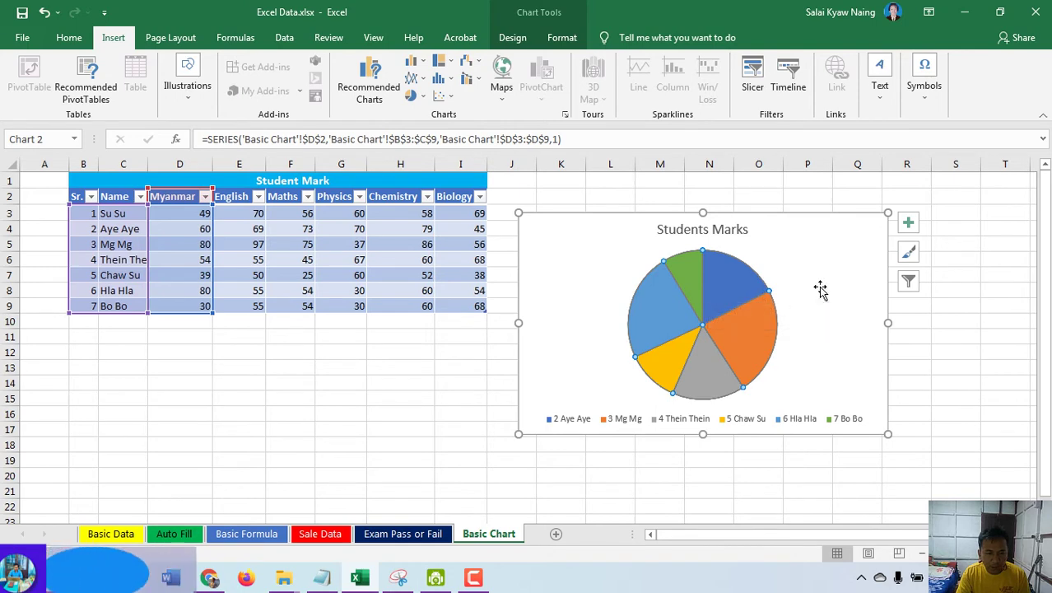
{"action": "left_click", "coordinate": [620, 424]}
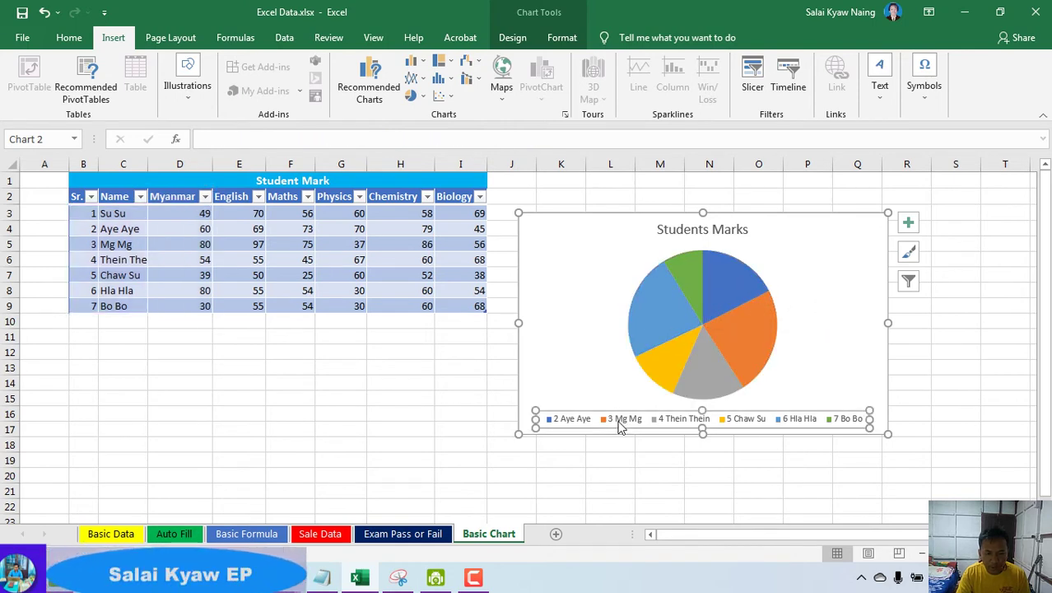
{"action": "left_click", "coordinate": [707, 300]}
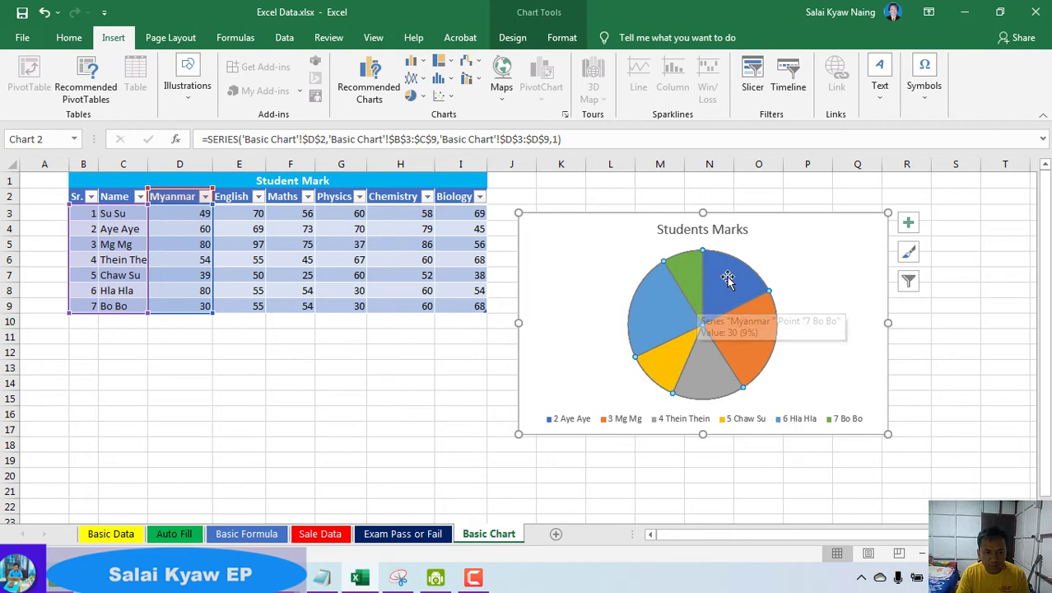
{"action": "left_click", "coordinate": [732, 276]}
{"action": "left_click", "coordinate": [645, 321]}
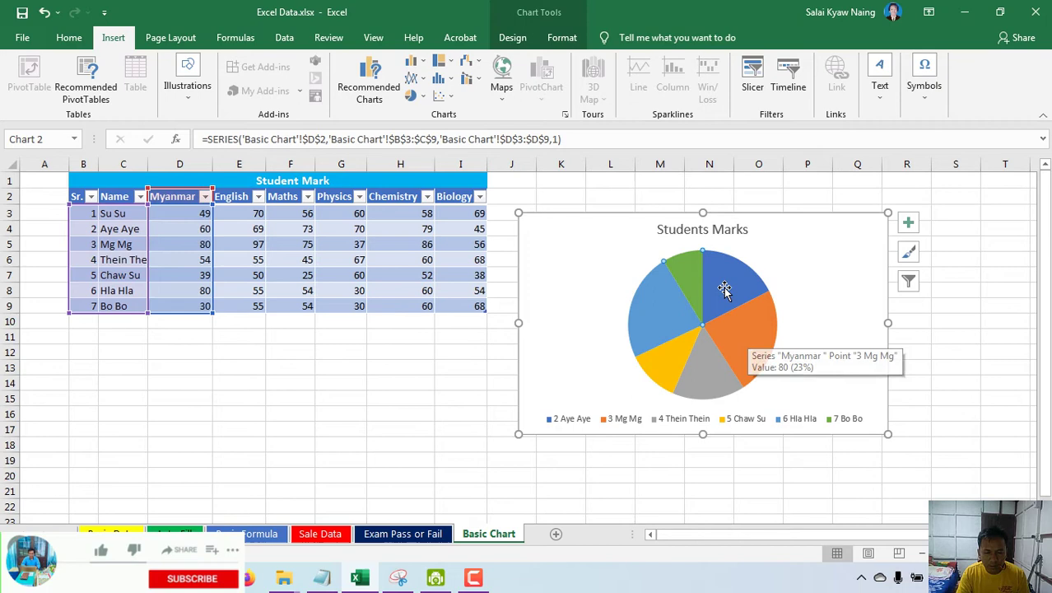
Open then close Format Data Point for the 3 Mg Mg slice, and bring up Chart Filters.
{"action": "left_click", "coordinate": [746, 346]}
{"action": "double_click", "coordinate": [741, 362]}
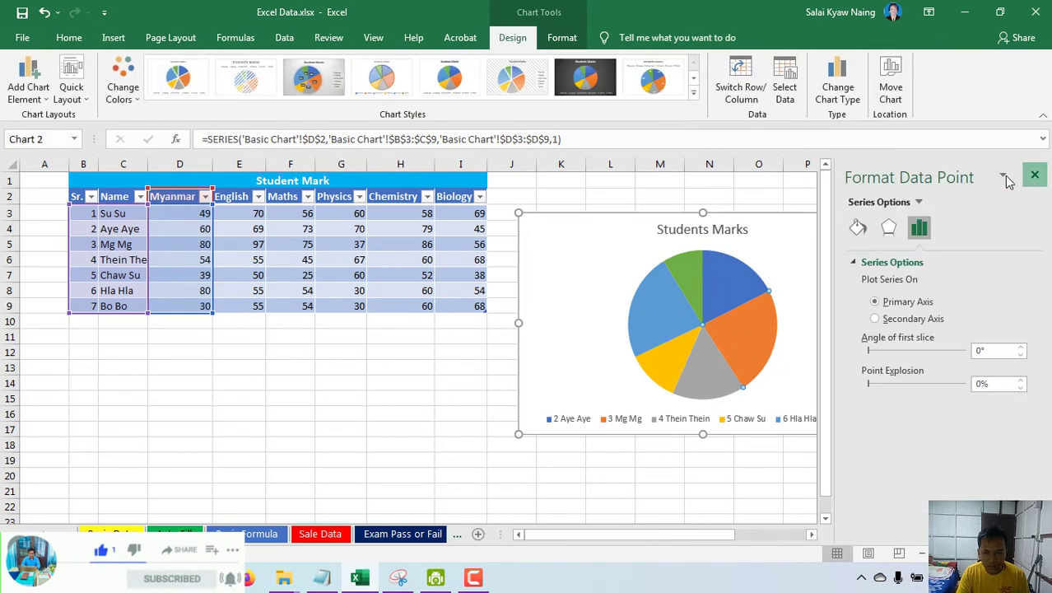
{"action": "left_click", "coordinate": [1034, 176]}
{"action": "left_click", "coordinate": [909, 280]}
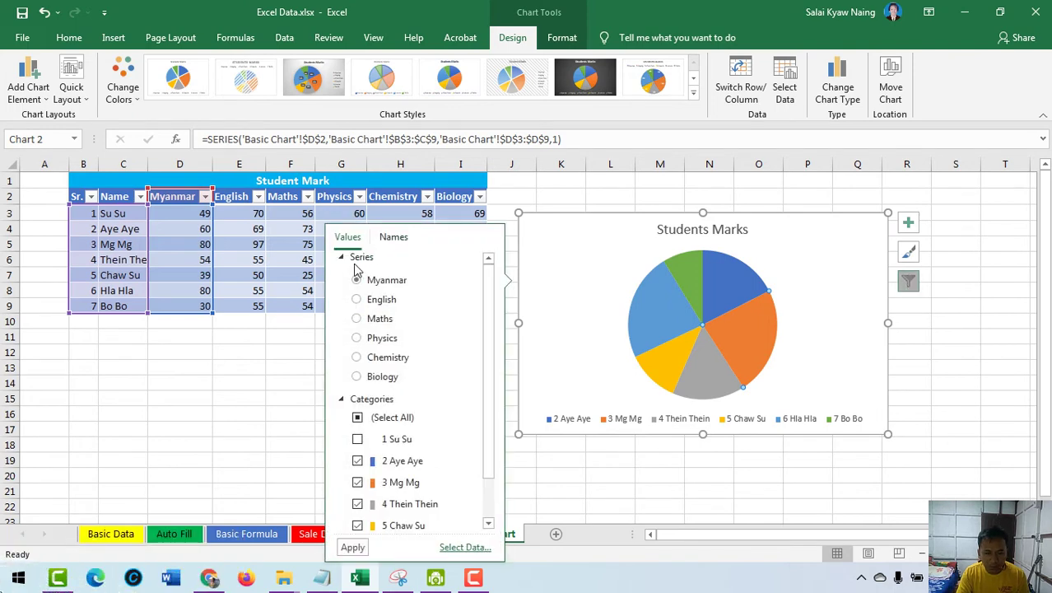
Make Maths the pie's only charted subject series and apply it.
{"action": "left_click", "coordinate": [356, 300]}
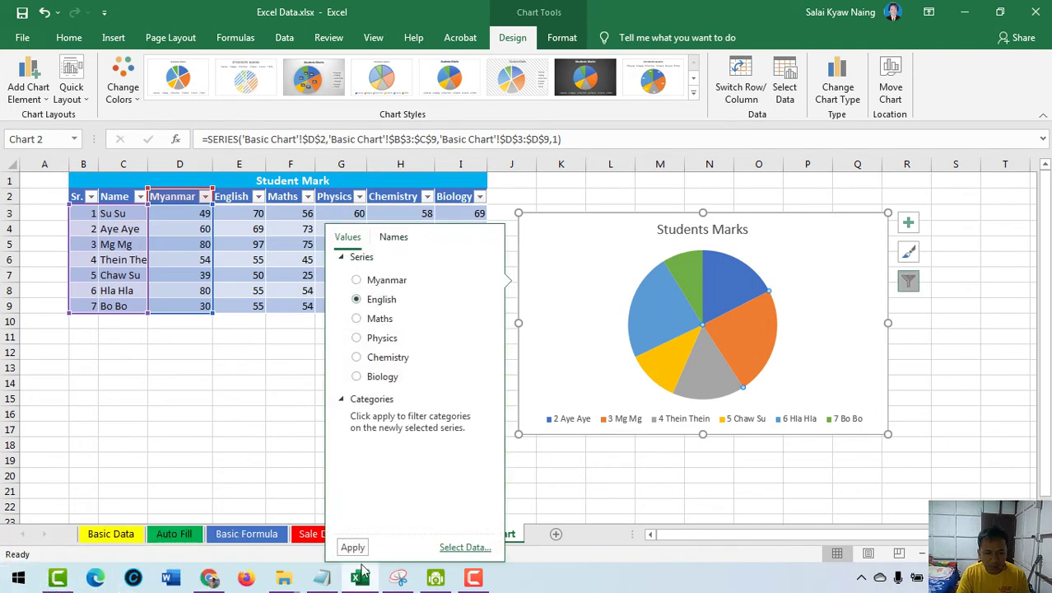
{"action": "left_click", "coordinate": [352, 547]}
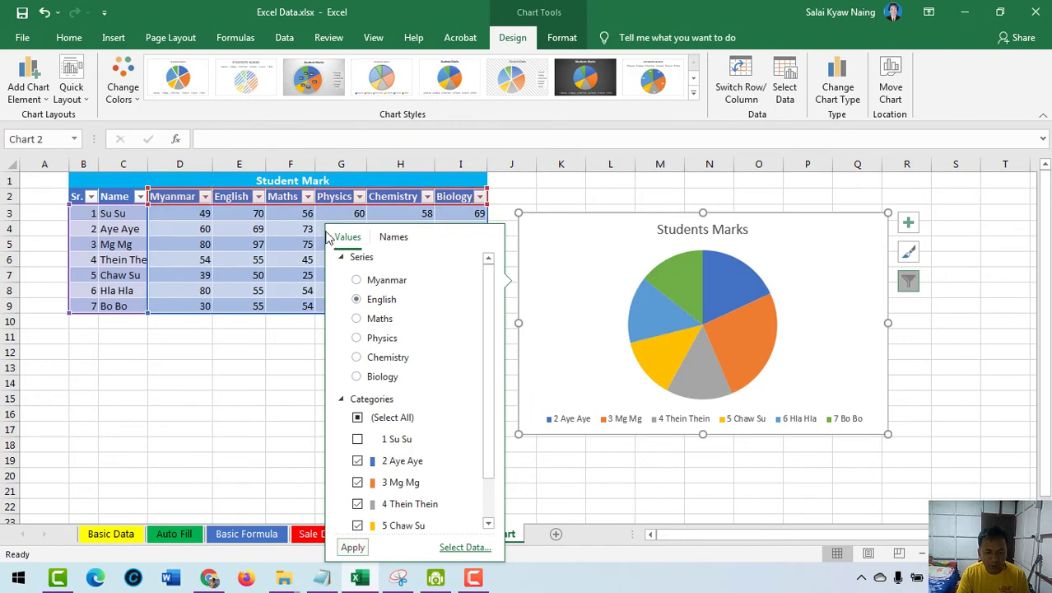
{"action": "left_click", "coordinate": [357, 281]}
{"action": "left_click", "coordinate": [358, 301]}
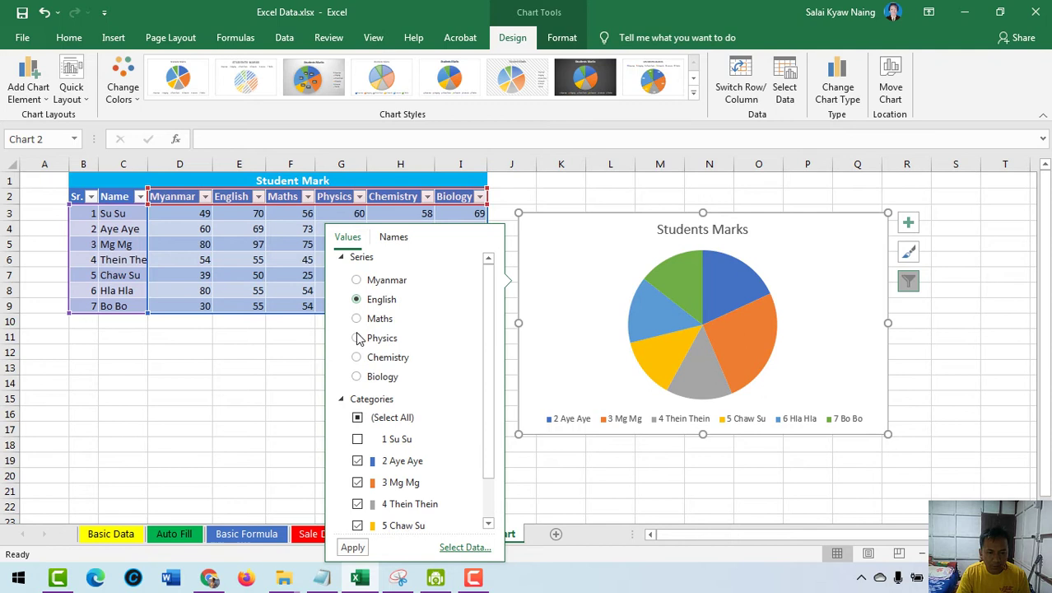
{"action": "left_click", "coordinate": [357, 318]}
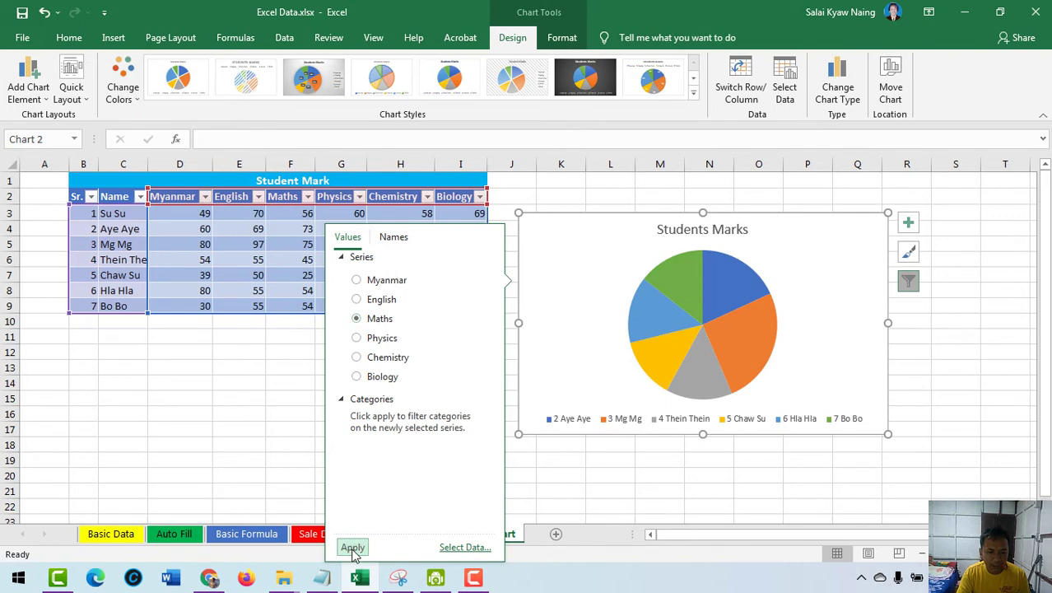
{"action": "left_click", "coordinate": [352, 548]}
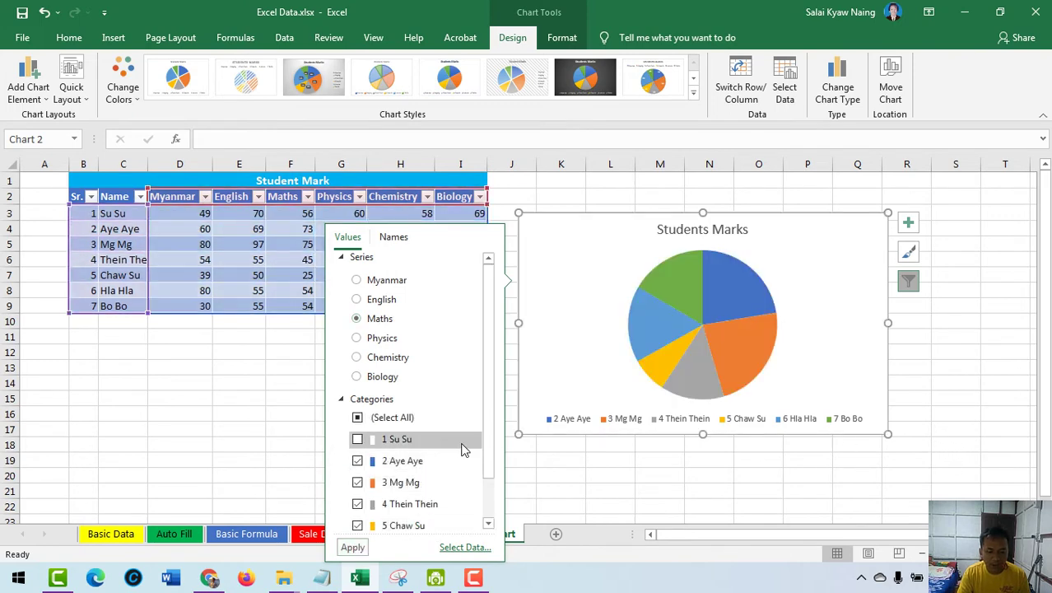
{"action": "left_click", "coordinate": [357, 439]}
{"action": "left_click", "coordinate": [357, 418]}
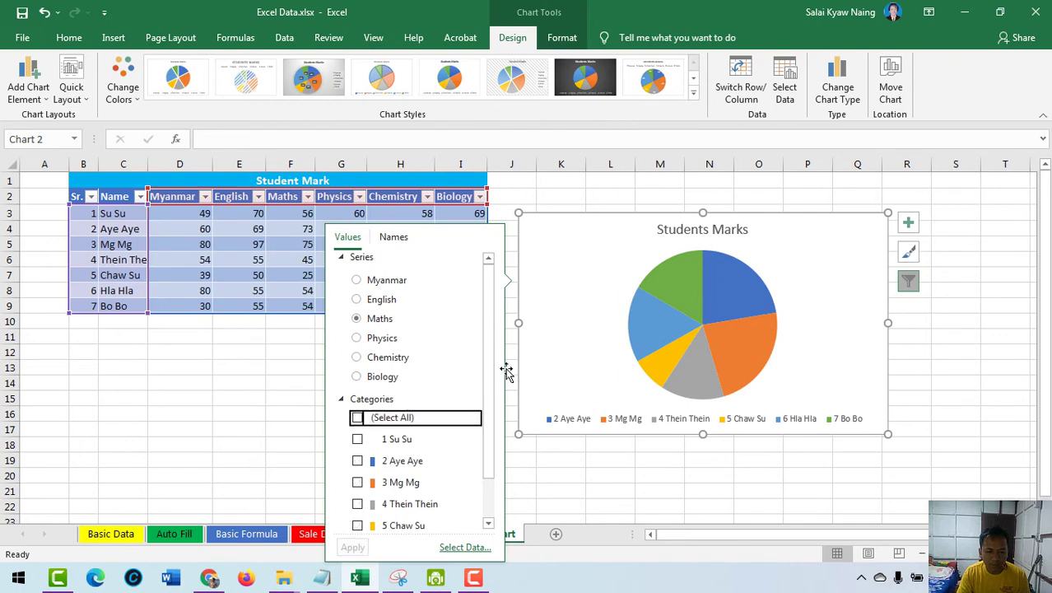
{"action": "left_click", "coordinate": [357, 417]}
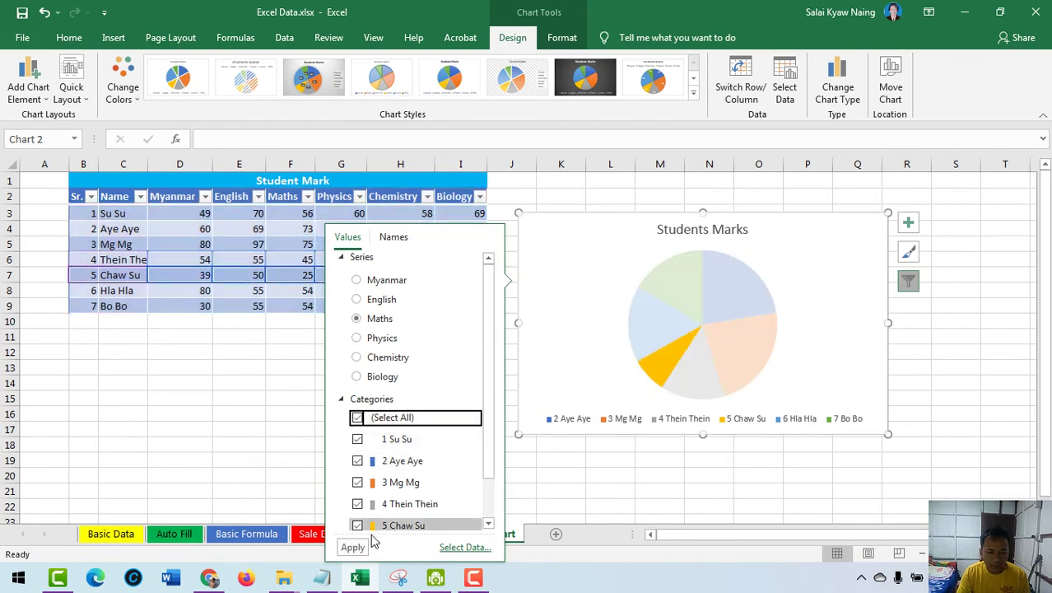
{"action": "left_click", "coordinate": [353, 547]}
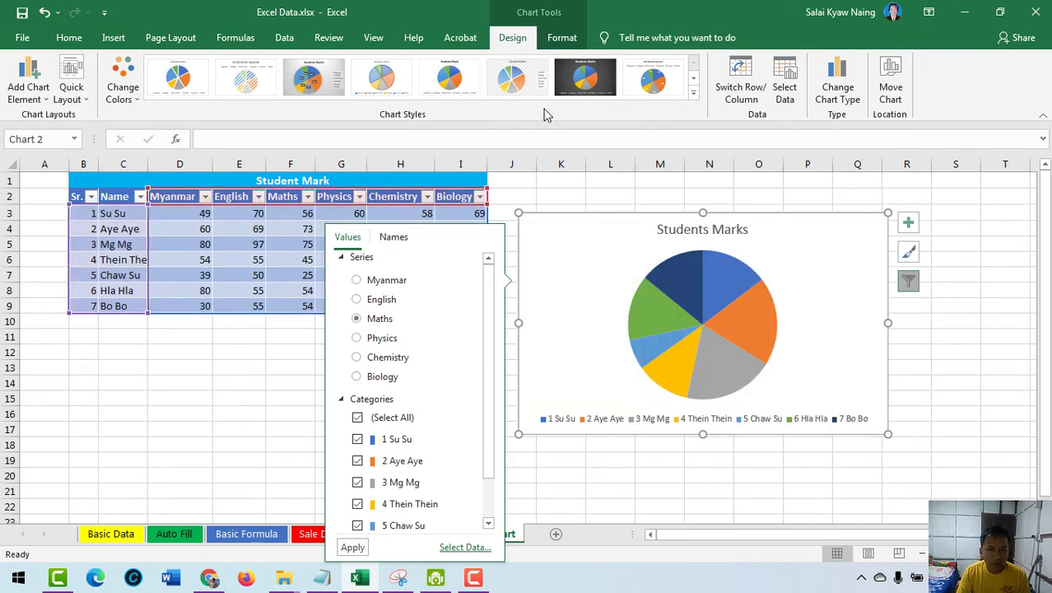
Apply a Chart Styles preset giving gradient slices, a hatched background and a right-side legend.
{"action": "left_click", "coordinate": [516, 93]}
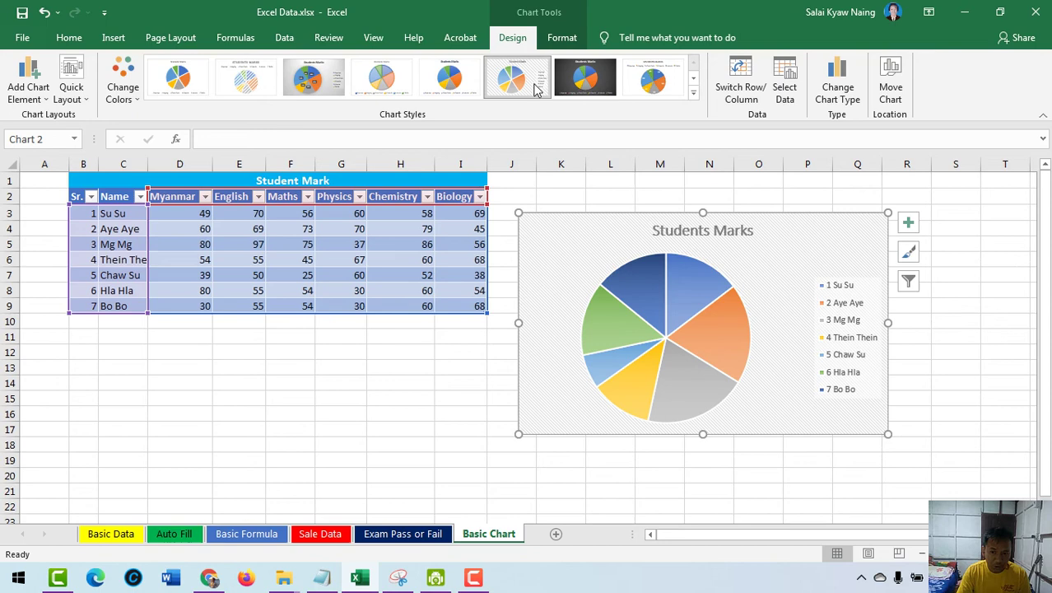
{"action": "left_click", "coordinate": [113, 38]}
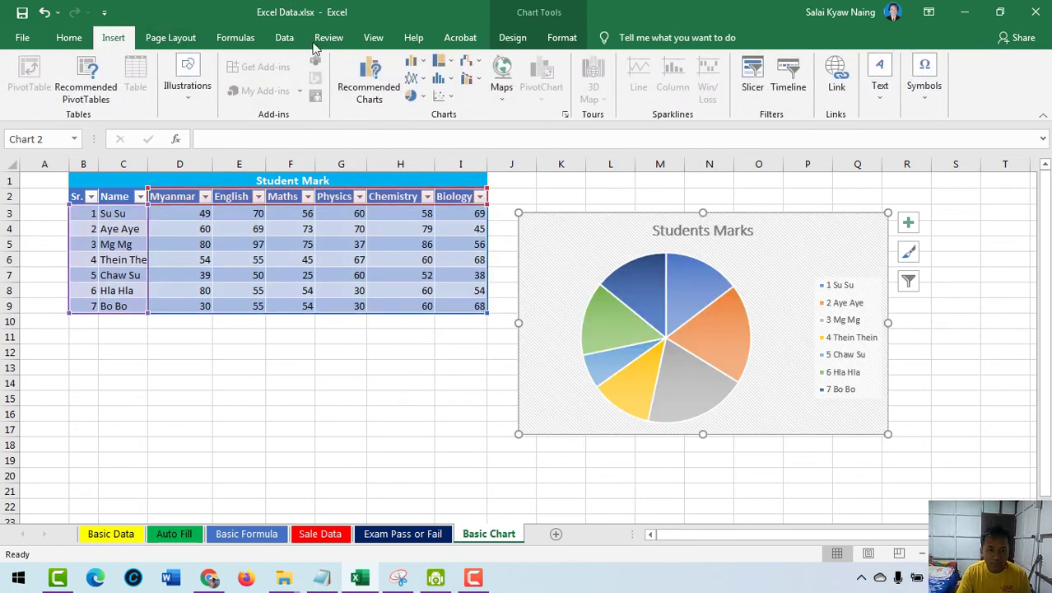
Change the chart type from Pie to Line.
{"action": "left_click", "coordinate": [565, 114]}
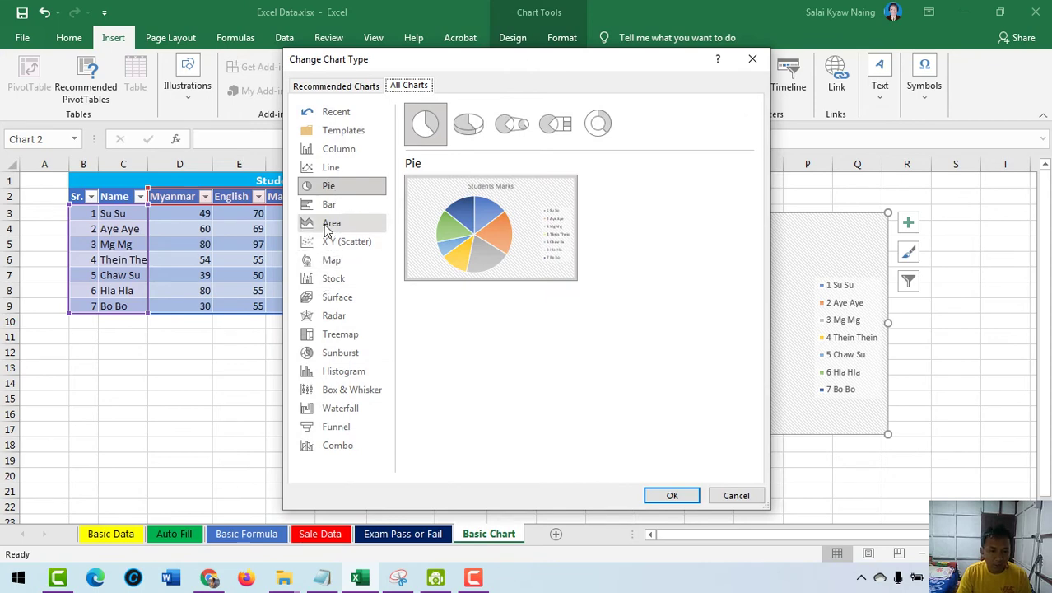
{"action": "left_click", "coordinate": [329, 169]}
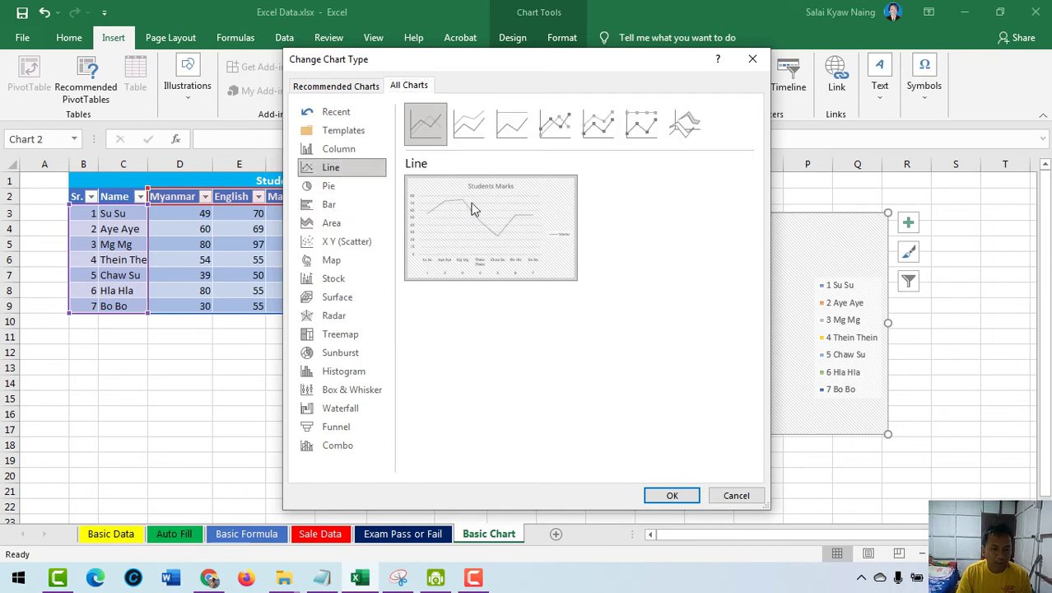
{"action": "left_click", "coordinate": [672, 497]}
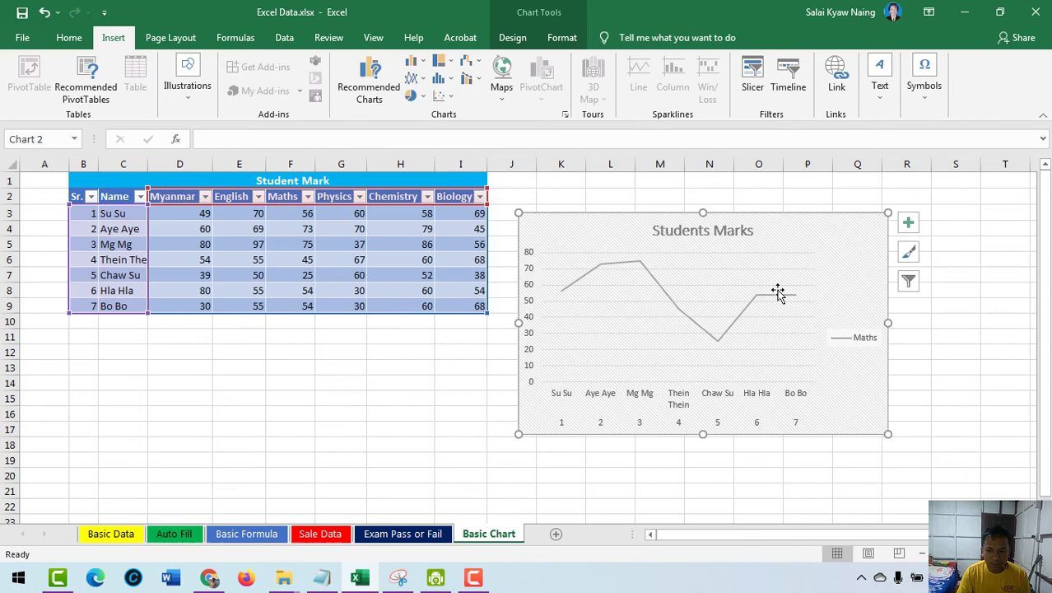
Include all six subject series via Chart Filters, apply, then select the legend.
{"action": "left_click", "coordinate": [909, 284]}
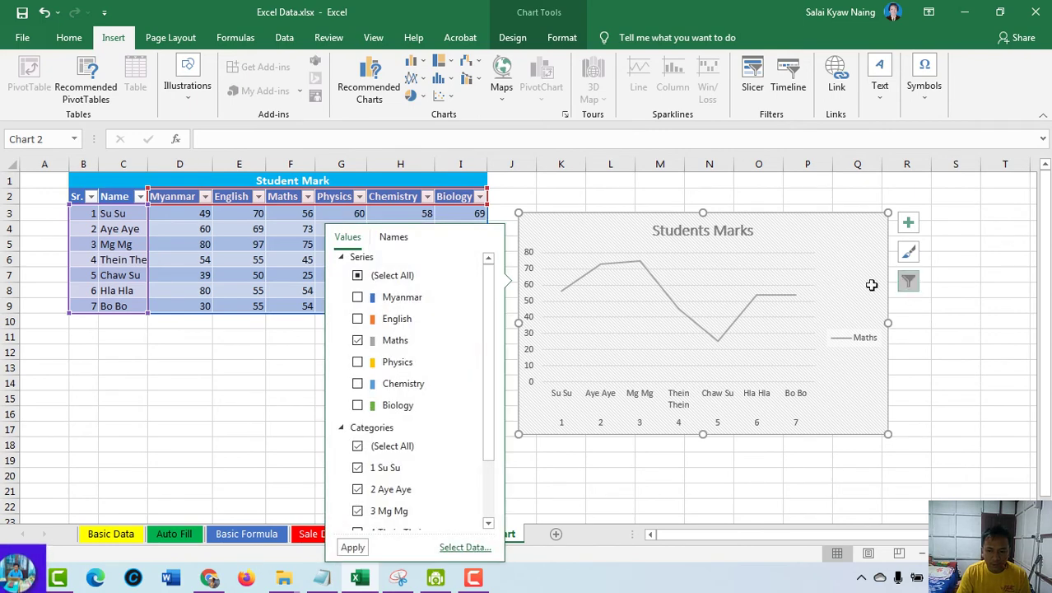
{"action": "left_click", "coordinate": [357, 276]}
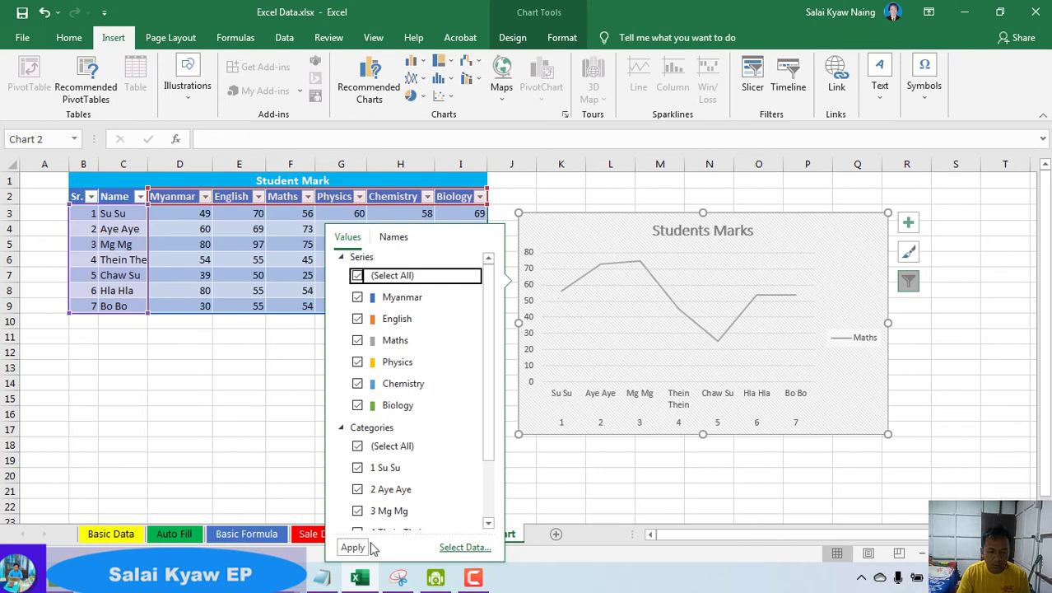
{"action": "left_click", "coordinate": [354, 547]}
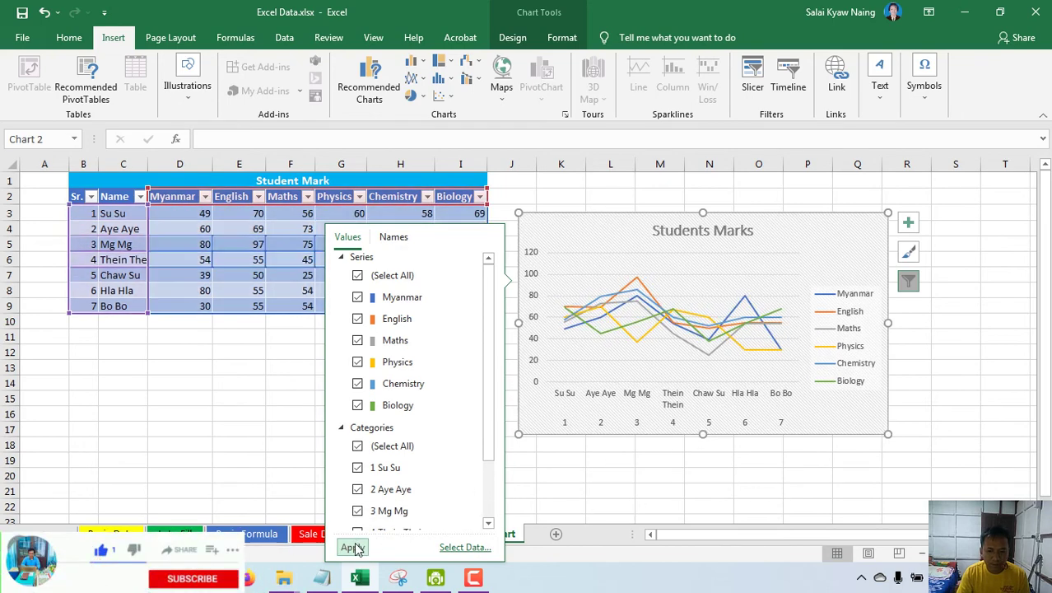
{"action": "left_click", "coordinate": [345, 546]}
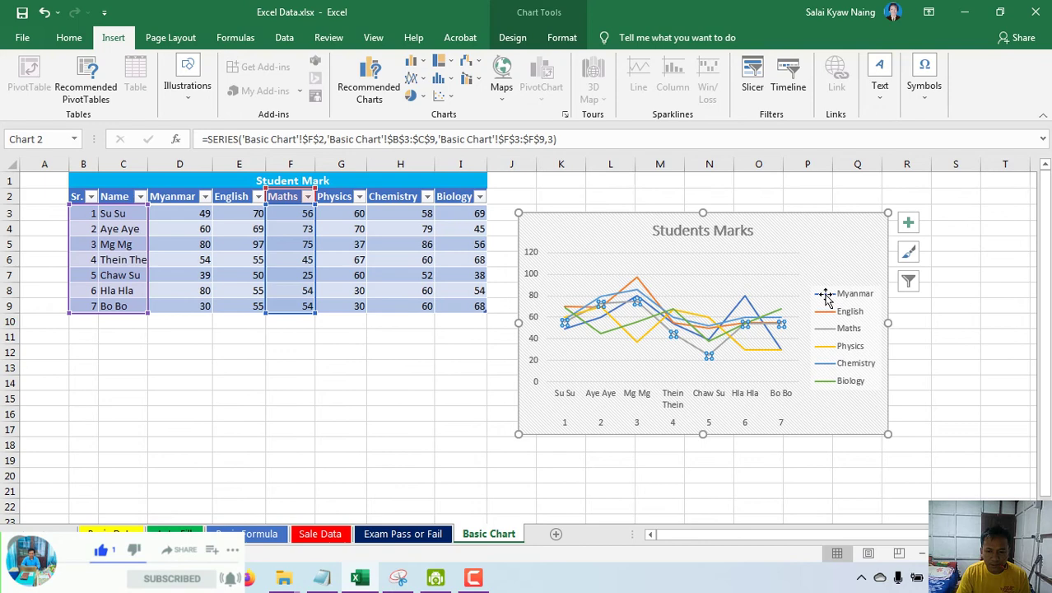
{"action": "left_click", "coordinate": [826, 296]}
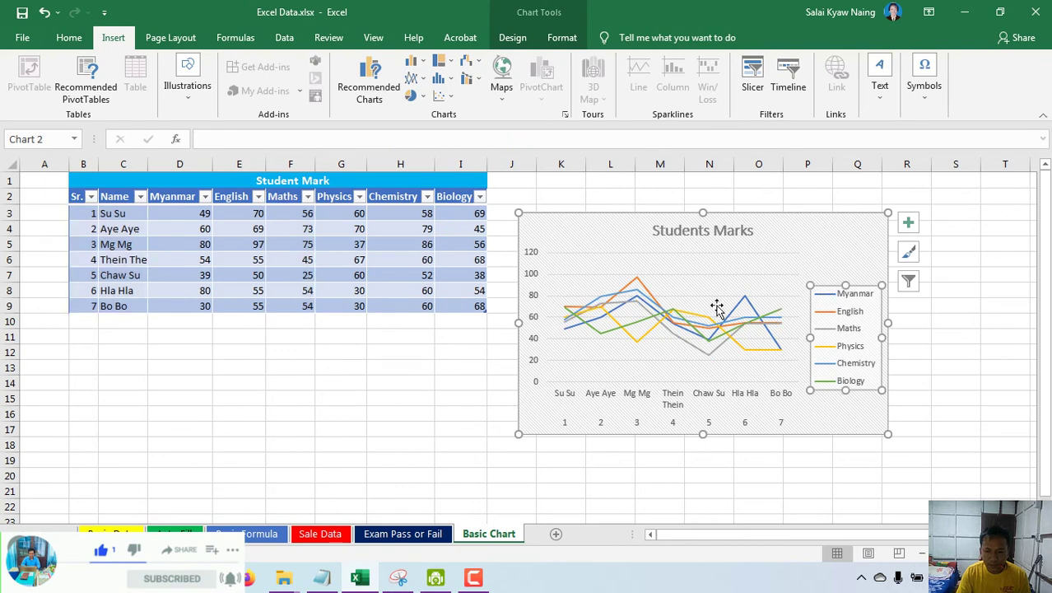
{"action": "left_click", "coordinate": [566, 330]}
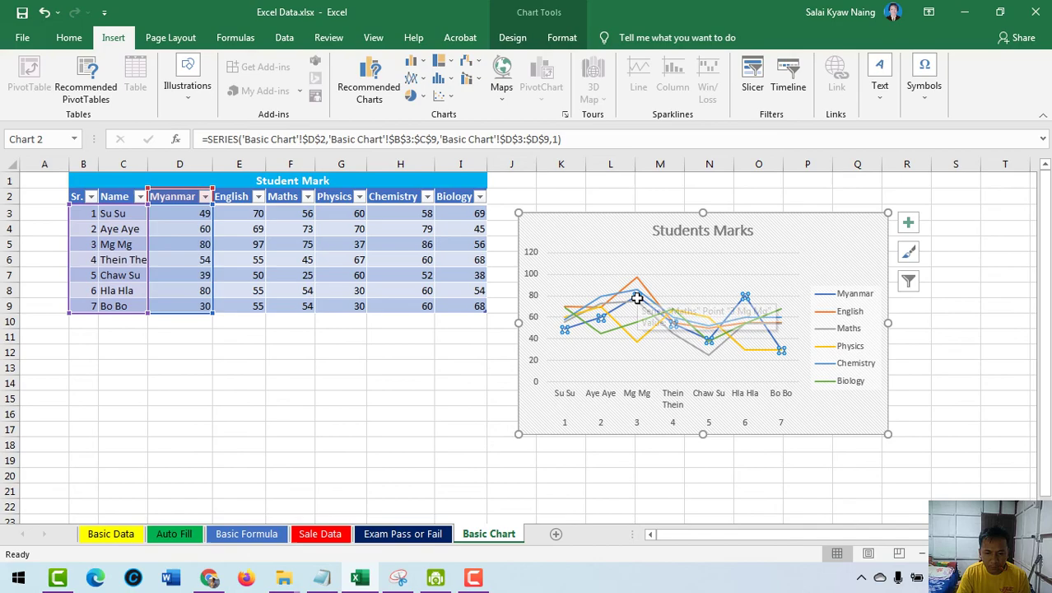
{"action": "mouse_move", "coordinate": [638, 294]}
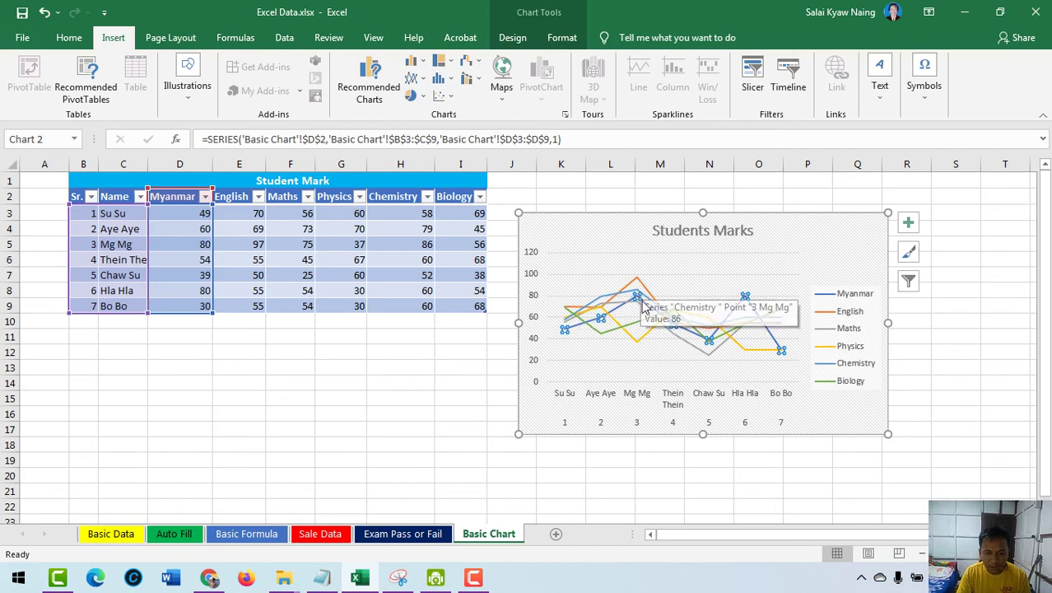
{"action": "scroll", "coordinate": [659, 297], "scroll_direction": "up", "scroll_amount": 3, "text": "ctrl"}
{"action": "scroll", "coordinate": [647, 340], "scroll_direction": "up", "scroll_amount": 2, "text": "ctrl"}
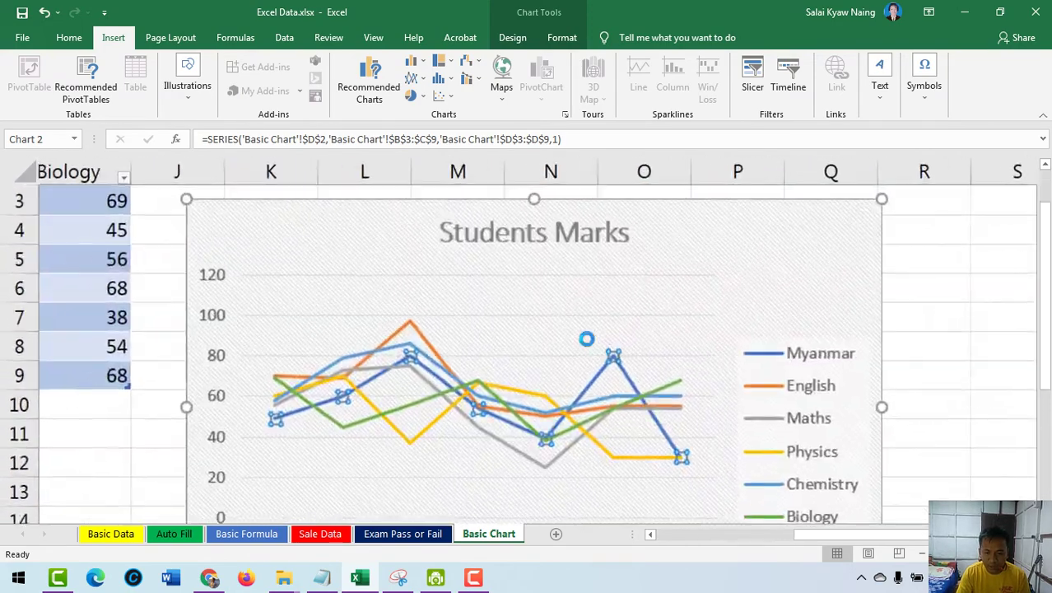
{"action": "scroll", "coordinate": [576, 342], "scroll_direction": "up", "scroll_amount": 1, "text": "ctrl"}
{"action": "scroll", "coordinate": [590, 338], "scroll_direction": "down", "scroll_amount": 3}
{"action": "scroll", "coordinate": [713, 413], "scroll_direction": "up", "scroll_amount": 3}
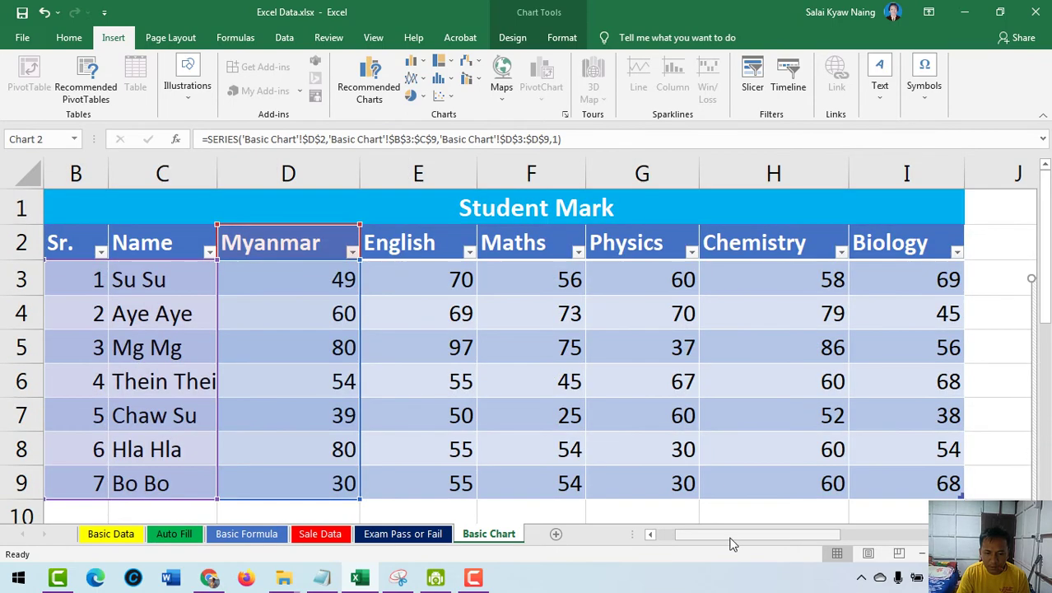
{"action": "scroll", "coordinate": [659, 428], "scroll_direction": "right", "scroll_amount": 2}
{"action": "scroll", "coordinate": [642, 436], "scroll_direction": "right", "scroll_amount": 4}
{"action": "scroll", "coordinate": [620, 450], "scroll_direction": "down", "scroll_amount": 2}
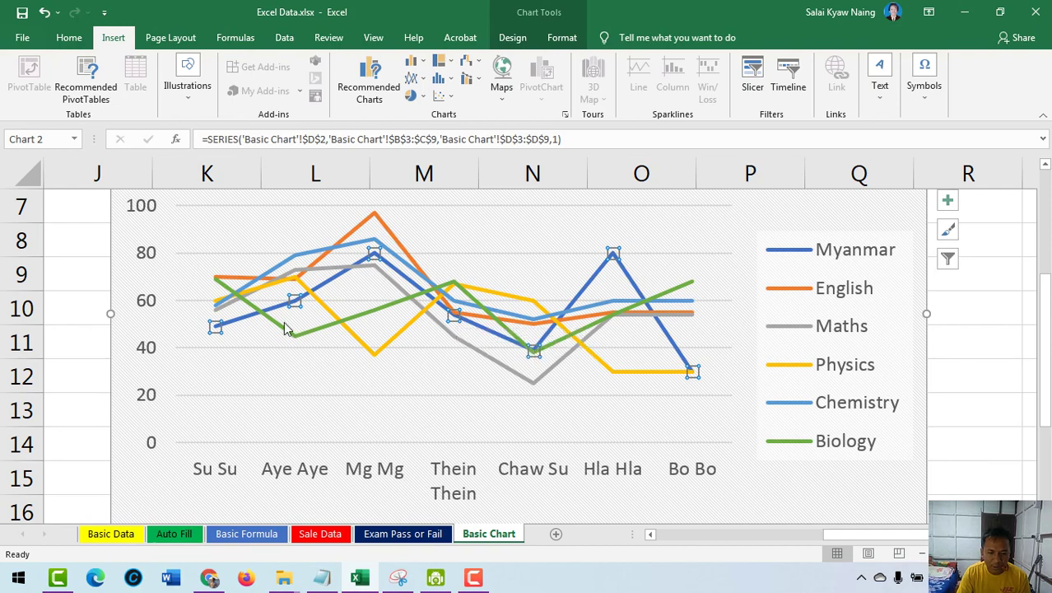
{"action": "scroll", "coordinate": [449, 362], "scroll_direction": "up", "scroll_amount": 2}
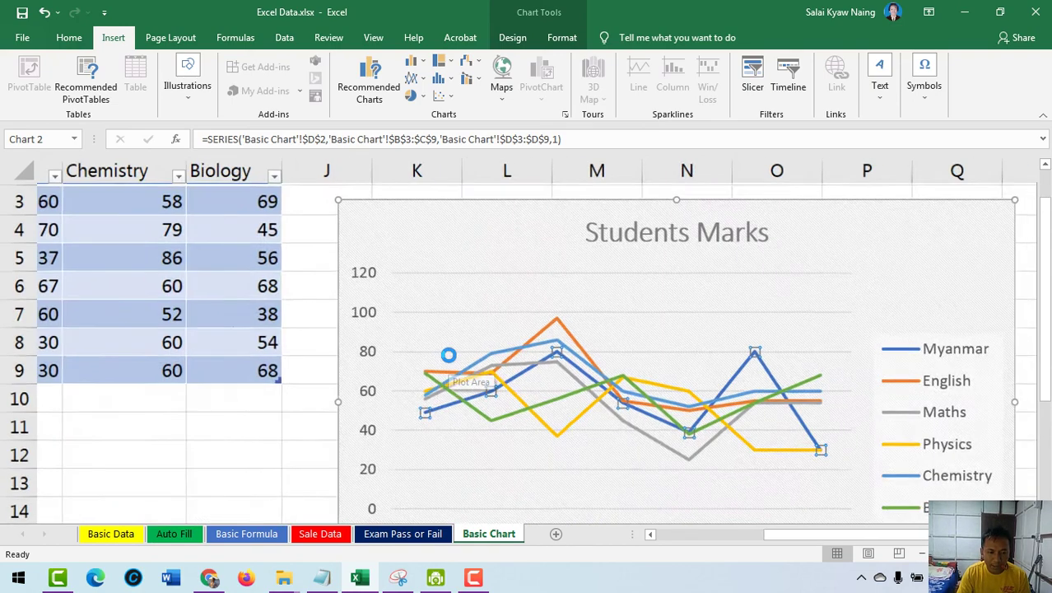
{"action": "scroll", "coordinate": [453, 354], "scroll_direction": "down", "scroll_amount": 4, "text": "ctrl"}
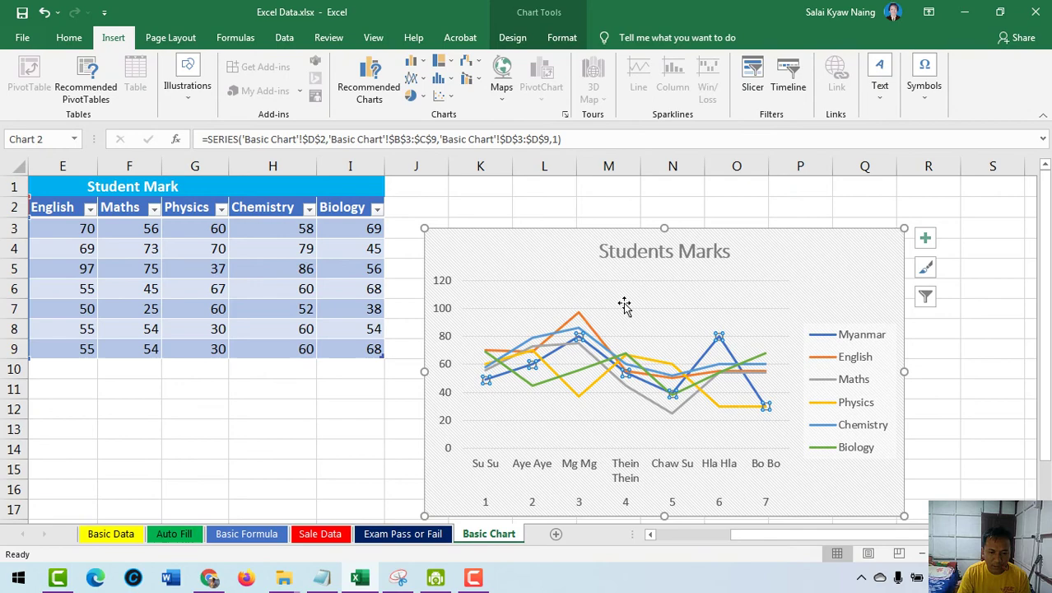
{"action": "left_click", "coordinate": [624, 304]}
{"action": "left_click", "coordinate": [341, 434]}
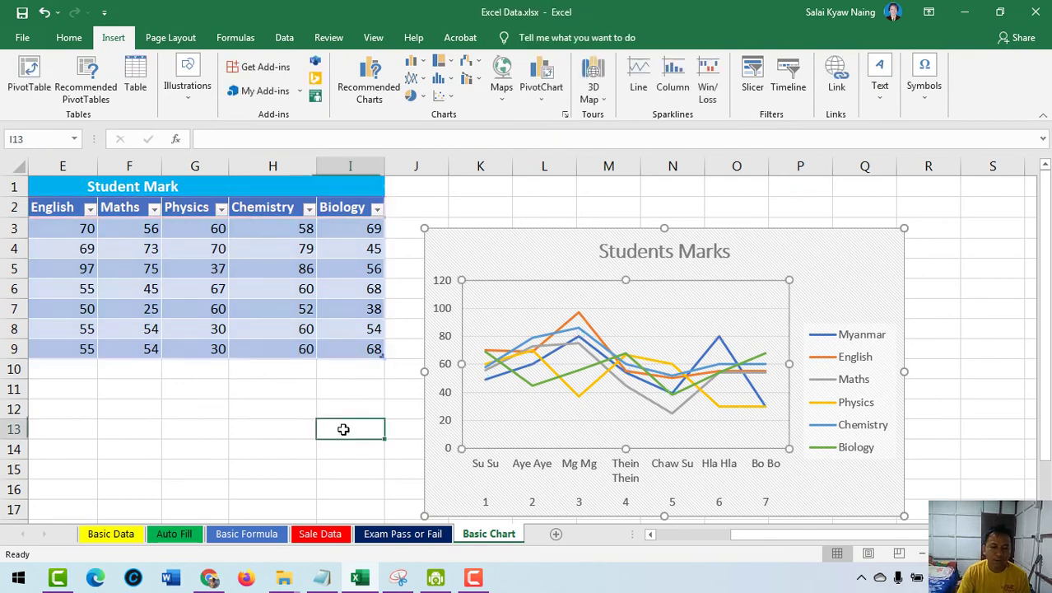
{"action": "scroll", "coordinate": [573, 377], "scroll_direction": "down", "scroll_amount": 3, "text": "ctrl"}
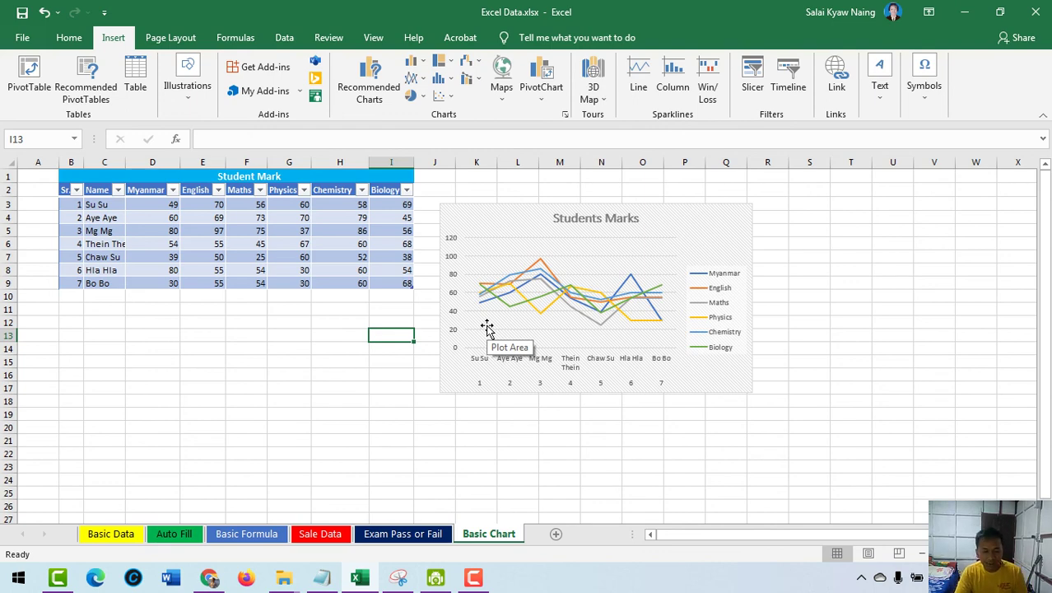
{"action": "left_click", "coordinate": [560, 303]}
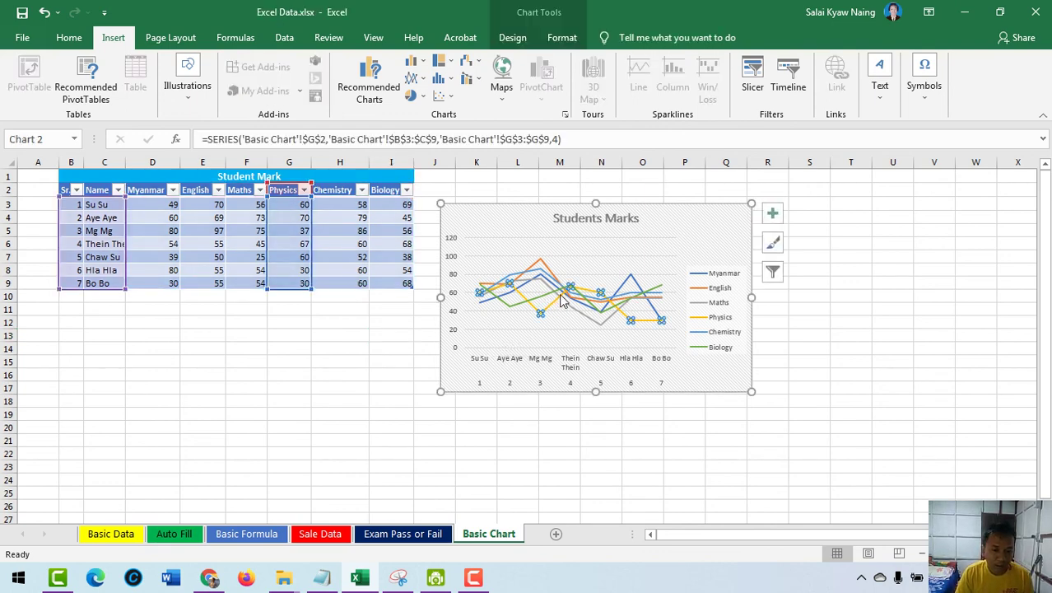
{"action": "left_click", "coordinate": [542, 266]}
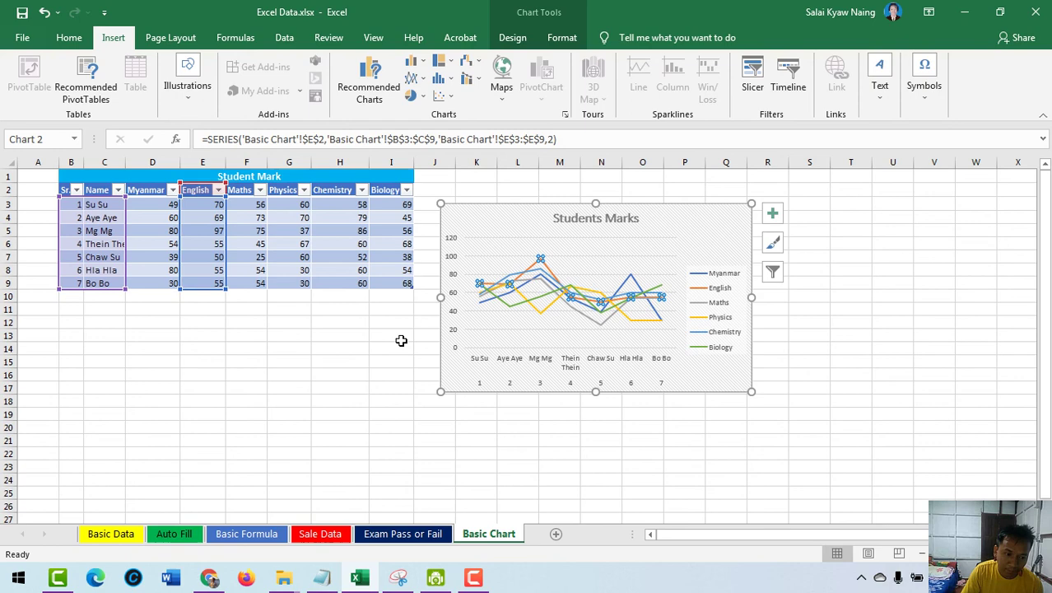
{"action": "left_click", "coordinate": [332, 361]}
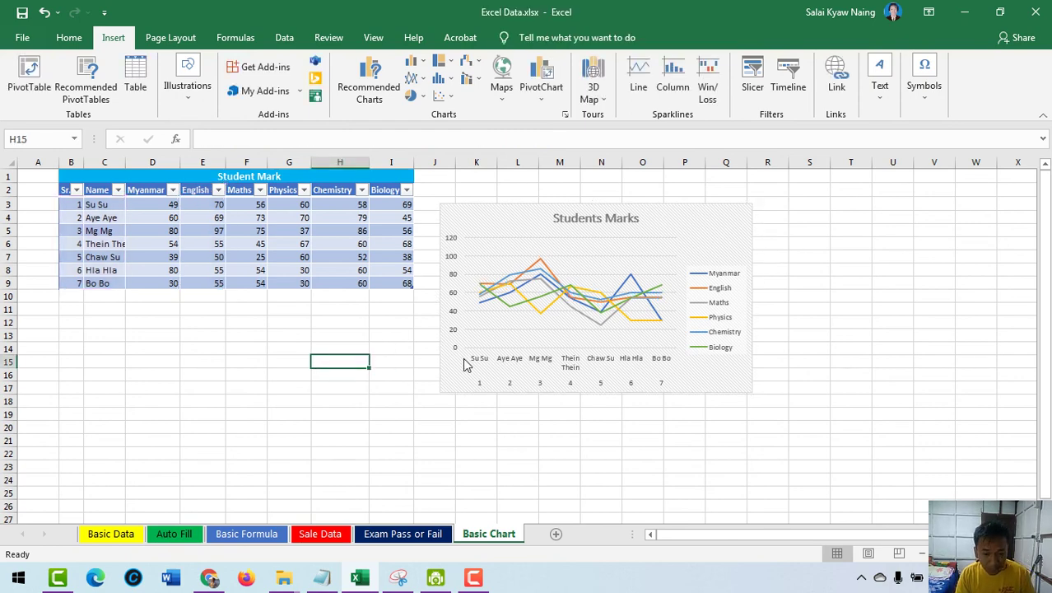